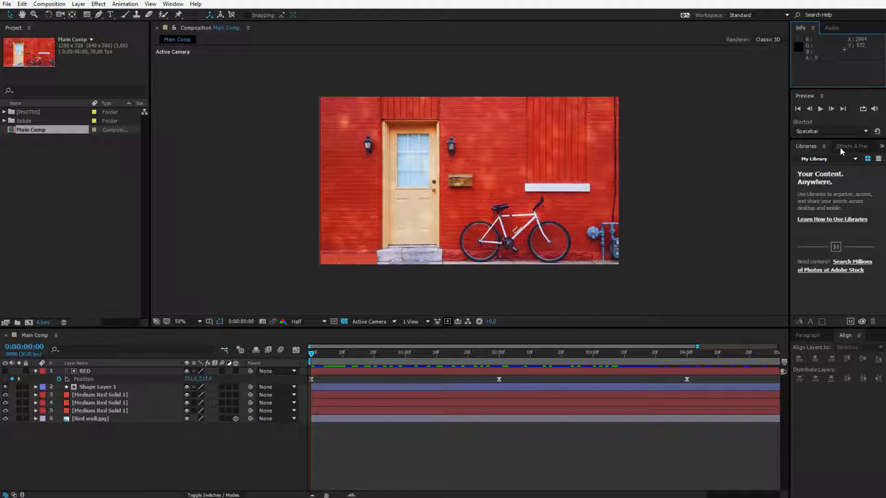
Look over the Effects & Presets categories, the Libraries content and the list of windows that can be shown or hidden
{"action": "left_click", "coordinate": [852, 148]}
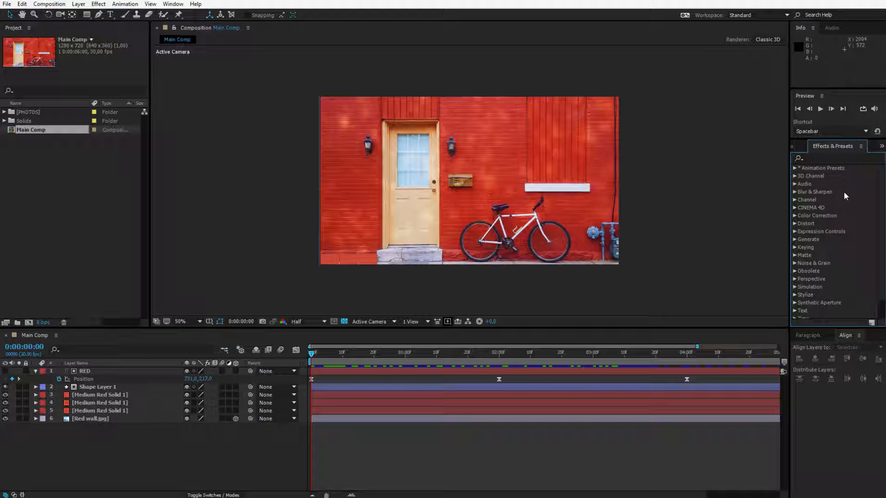
{"action": "left_click", "coordinate": [799, 147]}
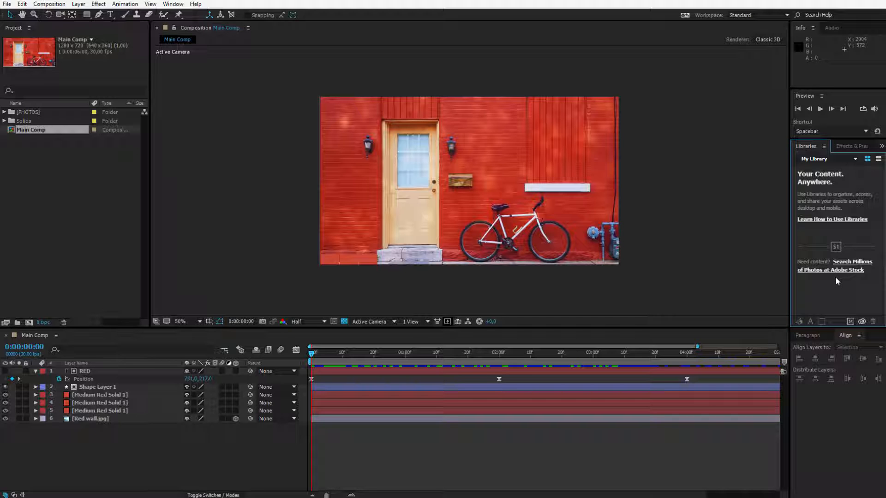
{"action": "left_click", "coordinate": [180, 7]}
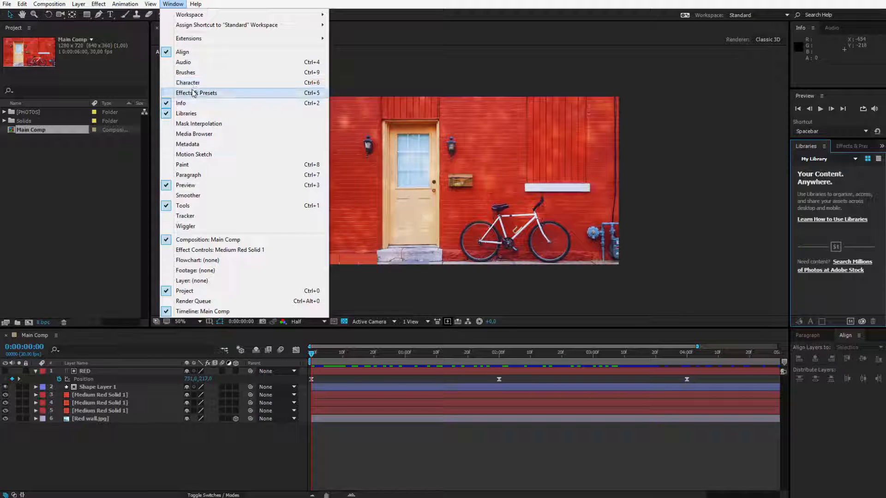
{"action": "left_click", "coordinate": [391, 60]}
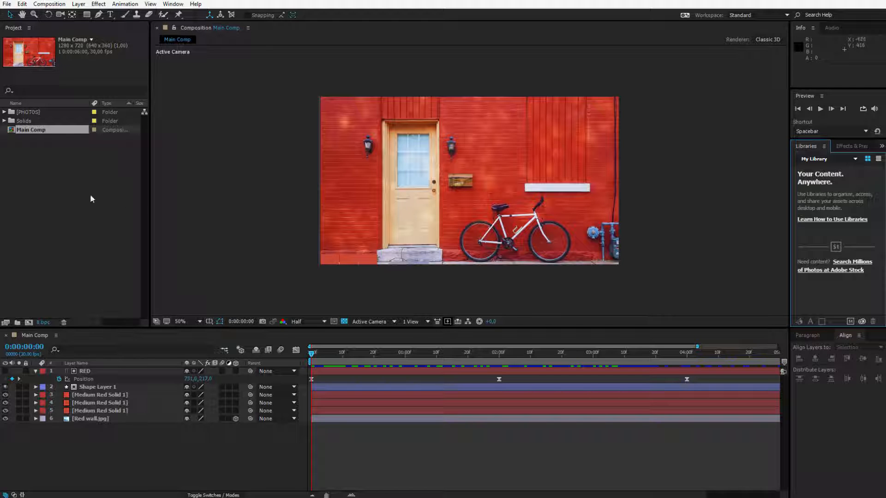
Shift the composition image slightly downward with the Hand tool and return to the Selection tool
{"action": "left_click", "coordinate": [237, 205]}
{"action": "left_click", "coordinate": [11, 16]}
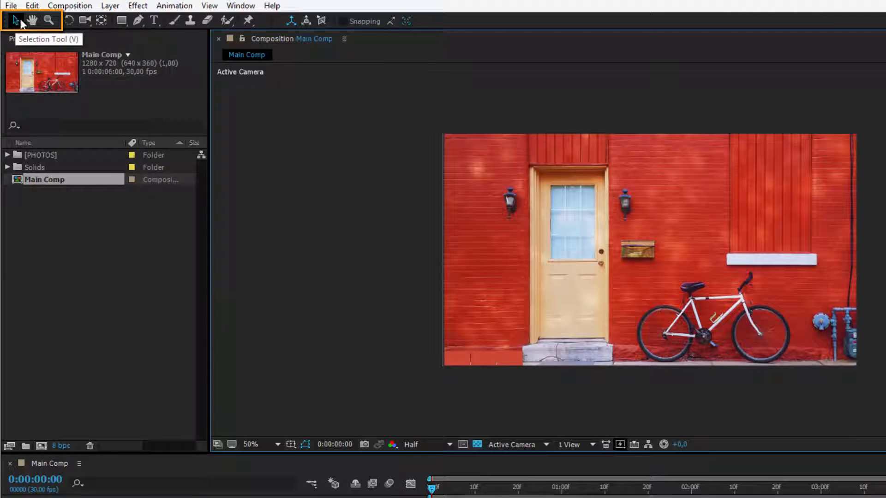
{"action": "left_click", "coordinate": [31, 20]}
{"action": "left_click_drag", "start_coordinate": [692, 239], "coordinate": [687, 258]}
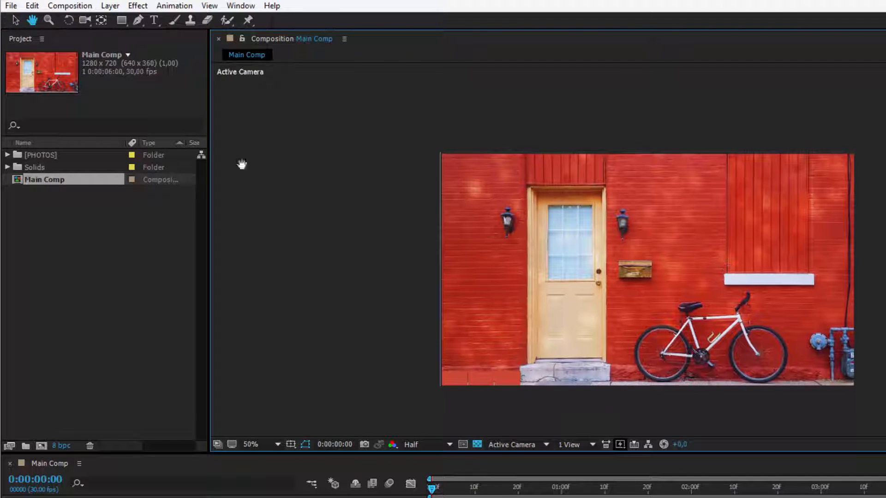
{"action": "left_click", "coordinate": [17, 23]}
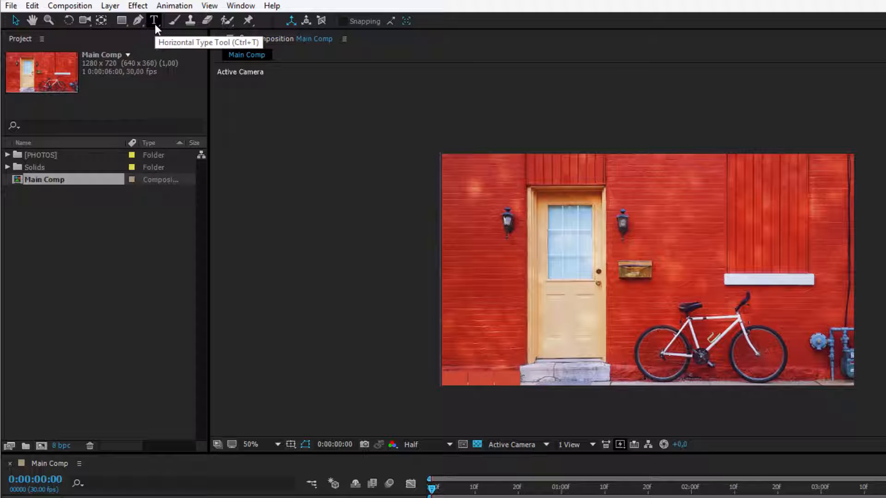
{"action": "left_click", "coordinate": [549, 241]}
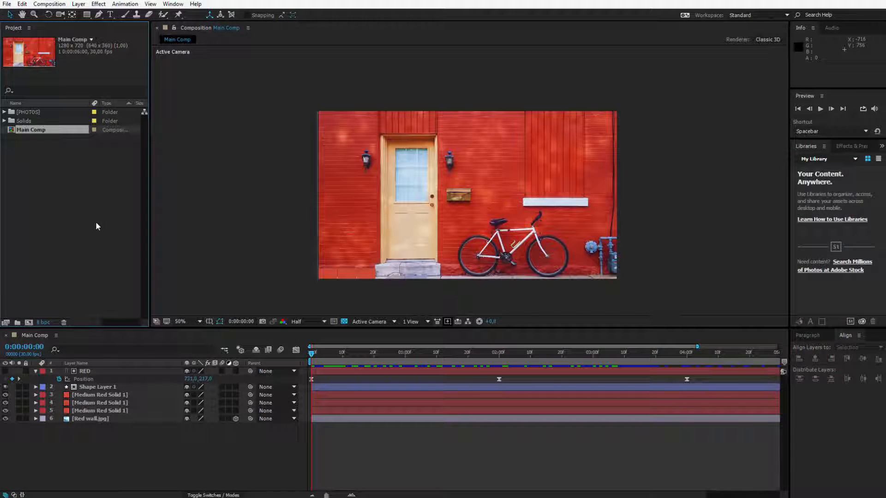
Expand the Solids folder in the project and inspect the Medium Red Solid 1 and Main Comp items
{"action": "left_click", "coordinate": [94, 248]}
{"action": "left_click", "coordinate": [42, 130]}
{"action": "left_click", "coordinate": [4, 121]}
{"action": "left_click", "coordinate": [35, 131]}
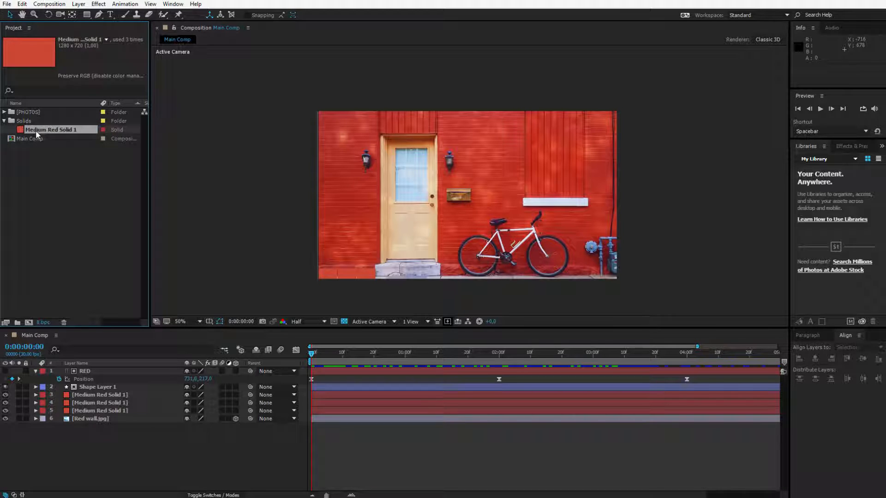
{"action": "left_click", "coordinate": [27, 139]}
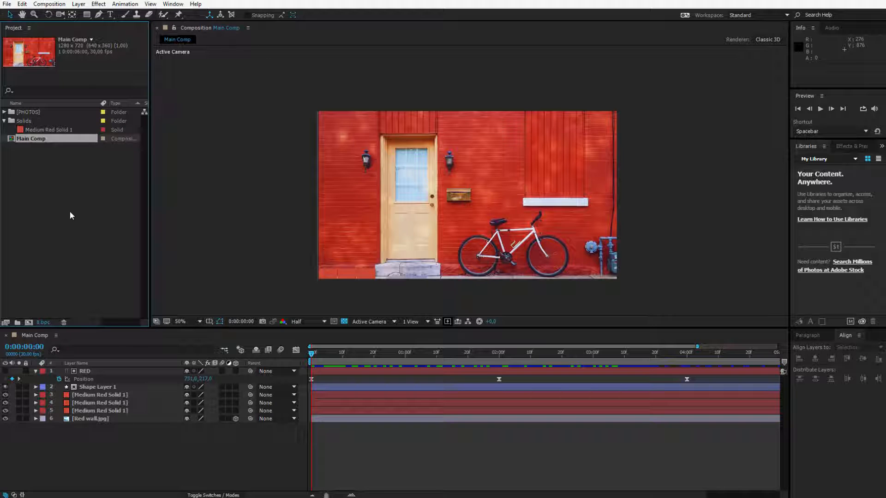
{"action": "left_click", "coordinate": [62, 194]}
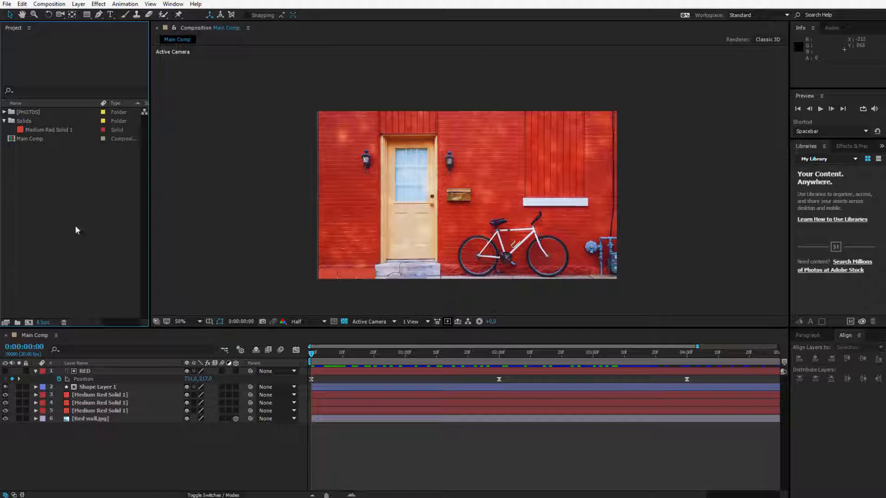
Expand the [PHOTOS] folder and move Main Comp into it
{"action": "left_click", "coordinate": [20, 113]}
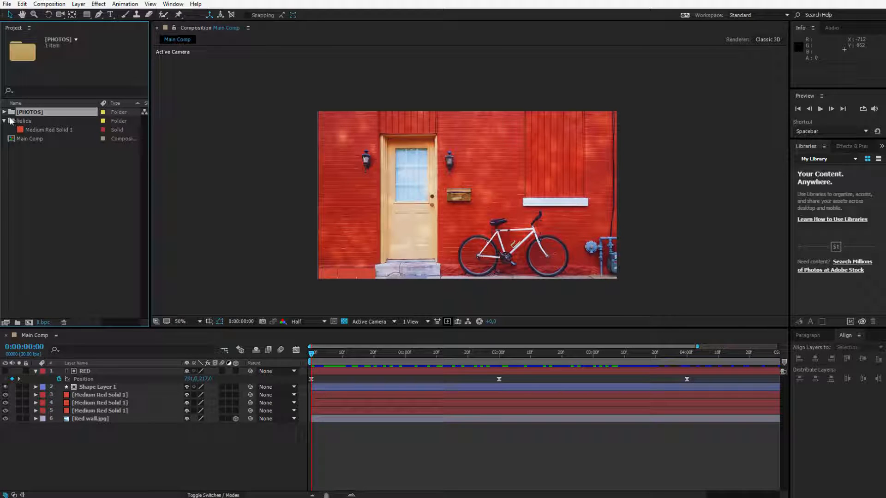
{"action": "left_click", "coordinate": [4, 112]}
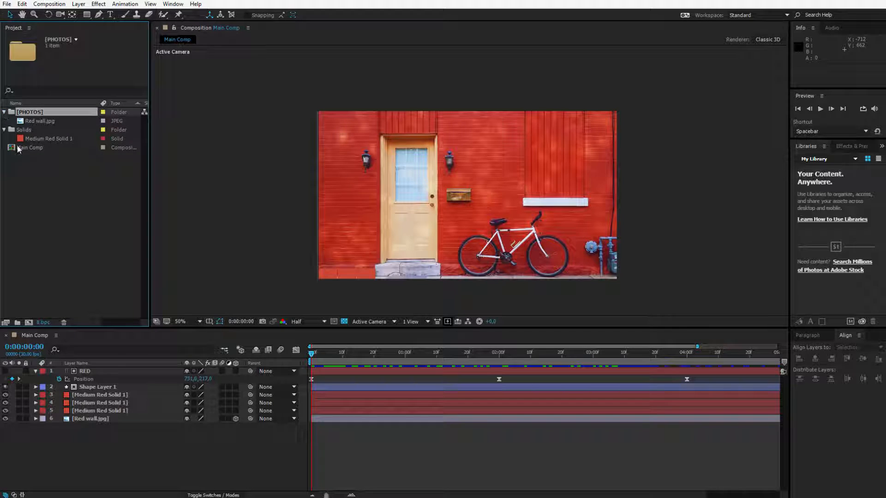
{"action": "left_click", "coordinate": [14, 178]}
{"action": "left_click_drag", "start_coordinate": [33, 149], "coordinate": [46, 114]}
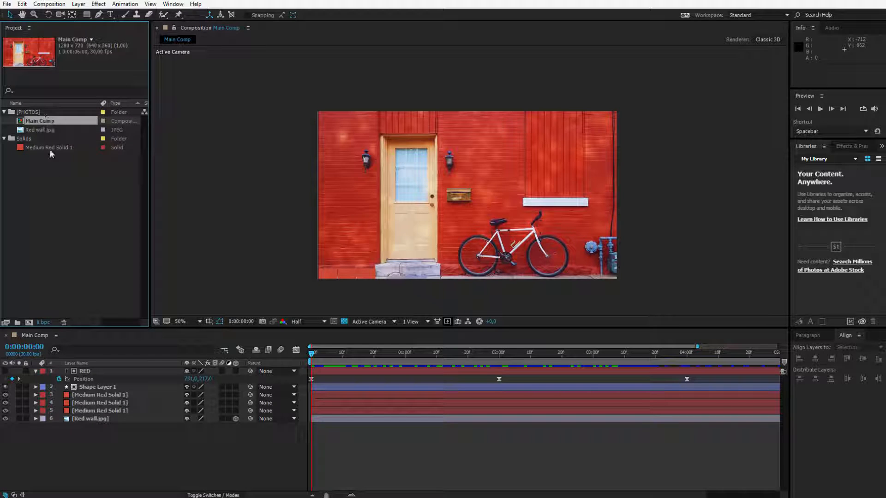
Create a folder named VIDEO inside the [PHOTOS] folder
{"action": "left_click", "coordinate": [17, 323]}
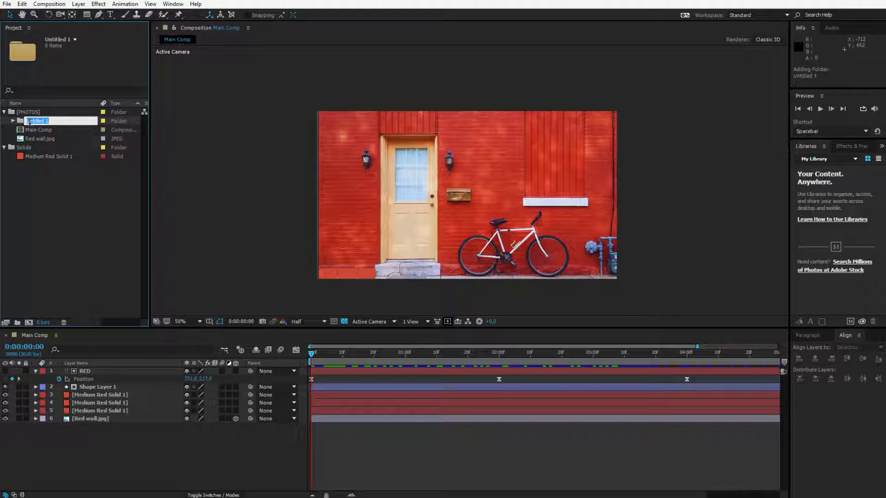
{"action": "type", "text": "VIDEO"}
{"action": "key", "text": "Return"}
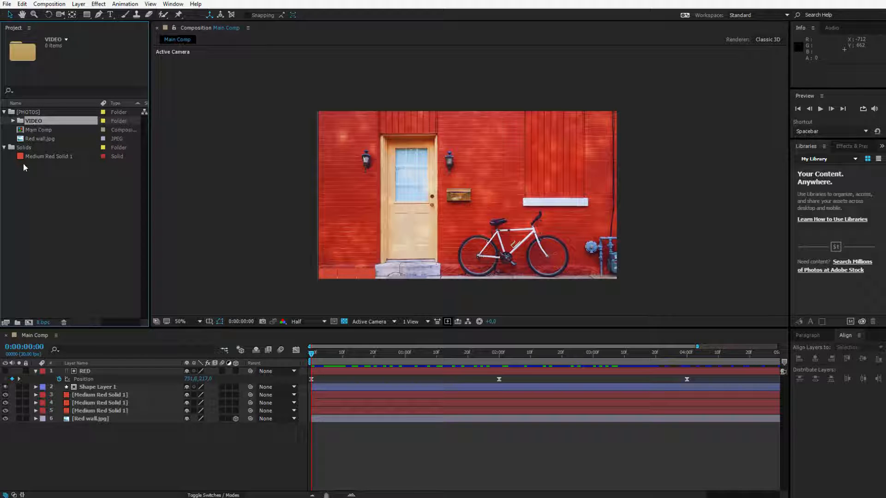
Move Main Comp back out to the project's top level and delete the VIDEO folder
{"action": "left_click_drag", "start_coordinate": [33, 122], "coordinate": [53, 205]}
{"action": "left_click", "coordinate": [58, 208]}
{"action": "left_click", "coordinate": [13, 121]}
{"action": "left_click", "coordinate": [34, 122]}
{"action": "key", "text": "Delete"}
{"action": "left_click", "coordinate": [4, 112]}
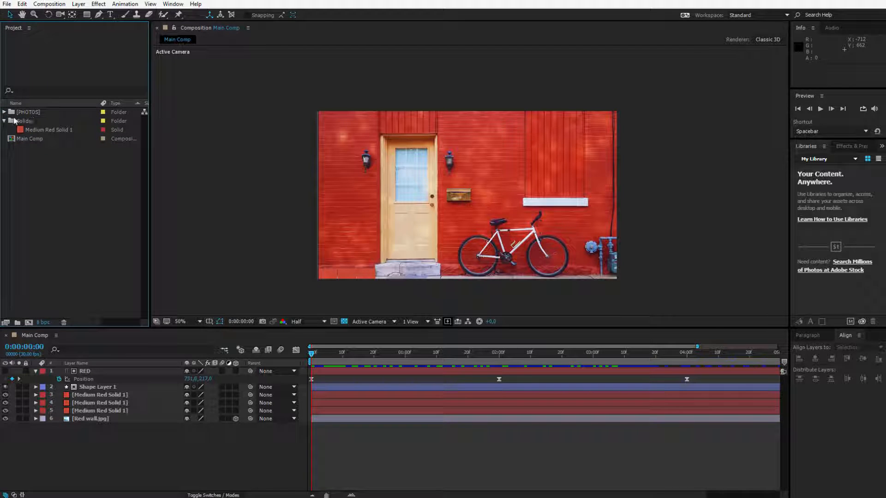
Examine the Main Comp layers in the timeline, selecting RED, Shape Layer 1 and two Medium Red Solid 1 layers in turn
{"action": "left_click", "coordinate": [37, 140]}
{"action": "left_click", "coordinate": [40, 200]}
{"action": "left_click", "coordinate": [127, 449]}
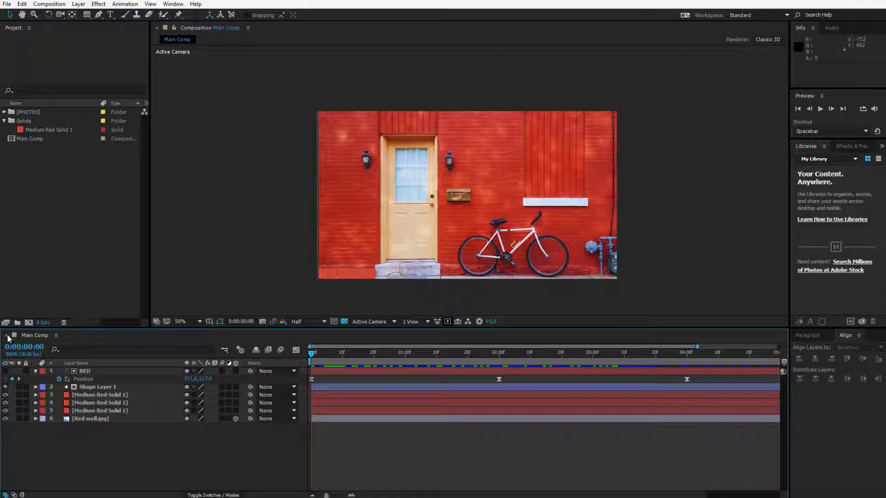
{"action": "left_click", "coordinate": [141, 444]}
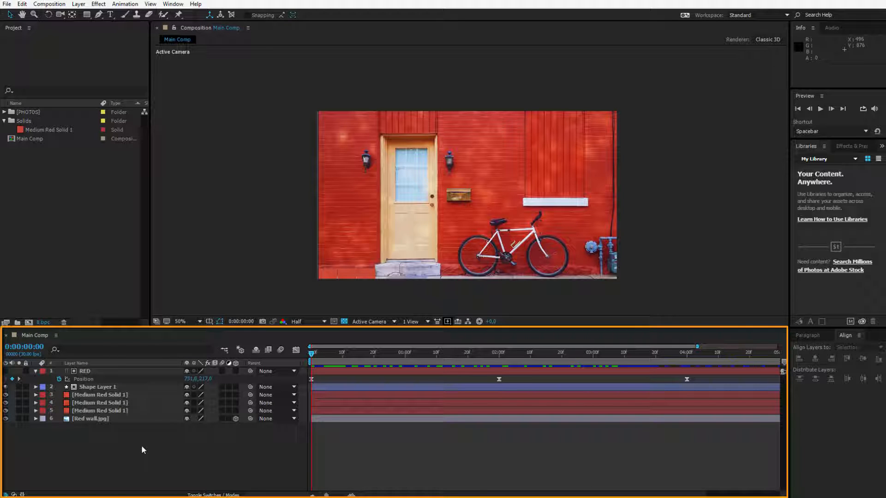
{"action": "left_click", "coordinate": [116, 371]}
{"action": "left_click", "coordinate": [111, 389]}
{"action": "left_click", "coordinate": [119, 403]}
{"action": "left_click", "coordinate": [120, 411]}
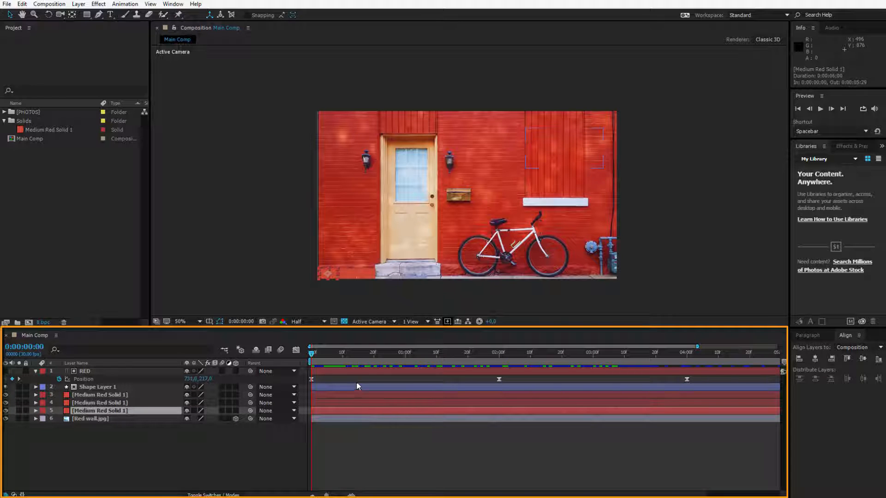
Preview the Main Comp animation and move the current time indicator back to 0:00:00:00
{"action": "key", "text": "space"}
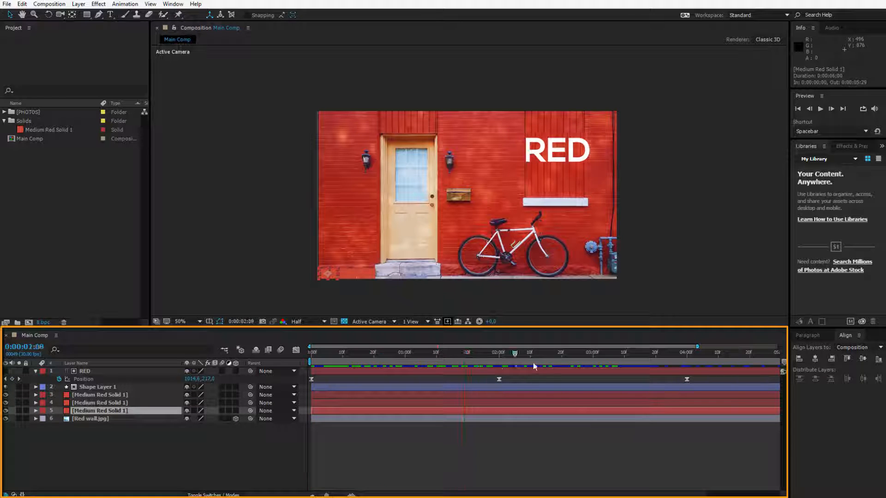
{"action": "left_click", "coordinate": [314, 355]}
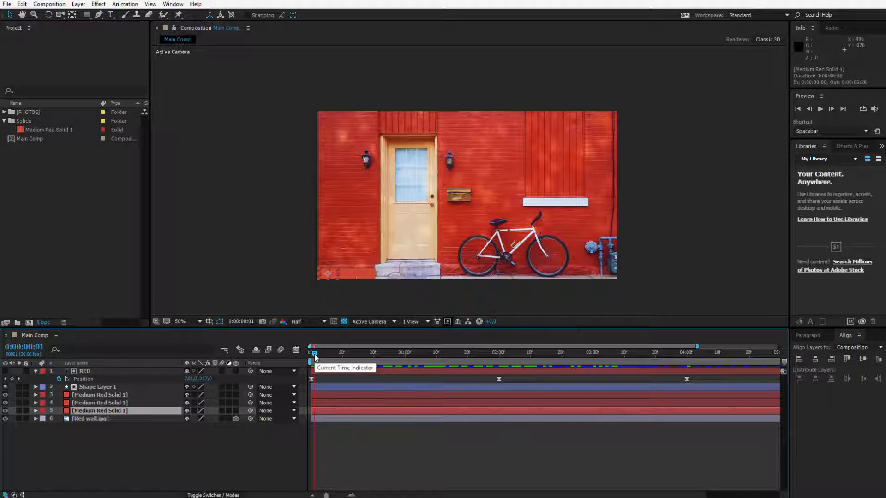
{"action": "mouse_move", "coordinate": [315, 356]}
{"action": "left_mouse_down"}
{"action": "mouse_move", "coordinate": [506, 369]}
{"action": "mouse_move", "coordinate": [756, 366]}
{"action": "mouse_move", "coordinate": [634, 354]}
{"action": "mouse_move", "coordinate": [297, 356]}
{"action": "mouse_move", "coordinate": [334, 362]}
{"action": "mouse_move", "coordinate": [314, 355]}
{"action": "left_mouse_up"}
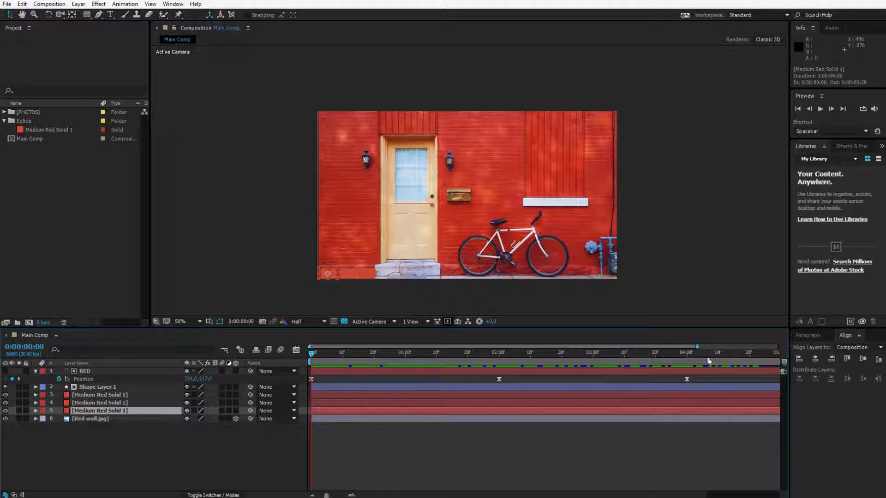
Scrub to 0:00:00:11 with the timeline zoomed in to single frames, and show the full six-second time range again
{"action": "left_click_drag", "start_coordinate": [697, 346], "coordinate": [778, 346]}
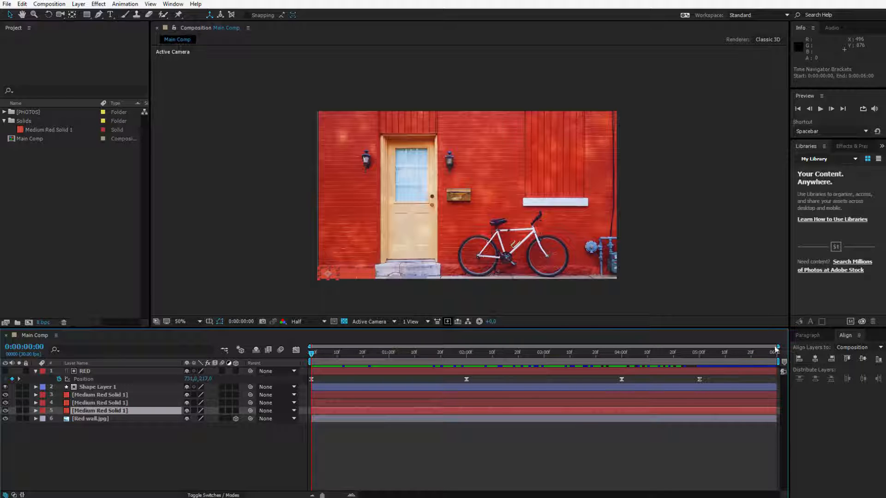
{"action": "left_click_drag", "start_coordinate": [778, 347], "coordinate": [364, 347]}
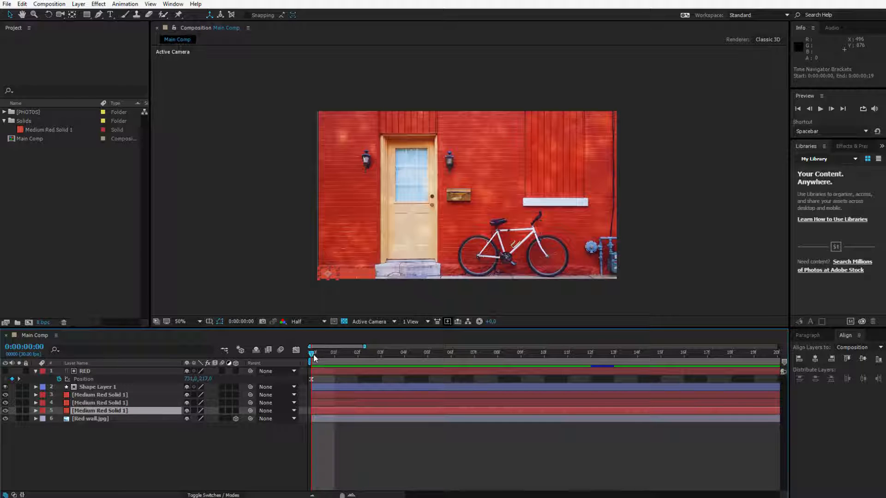
{"action": "left_click_drag", "start_coordinate": [330, 354], "coordinate": [364, 357]}
{"action": "left_click_drag", "start_coordinate": [435, 355], "coordinate": [571, 357]}
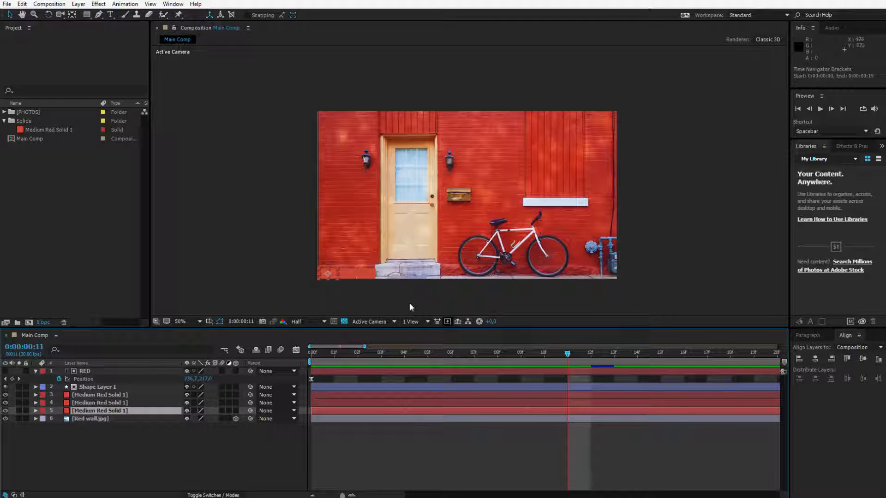
{"action": "left_click_drag", "start_coordinate": [364, 346], "coordinate": [778, 347]}
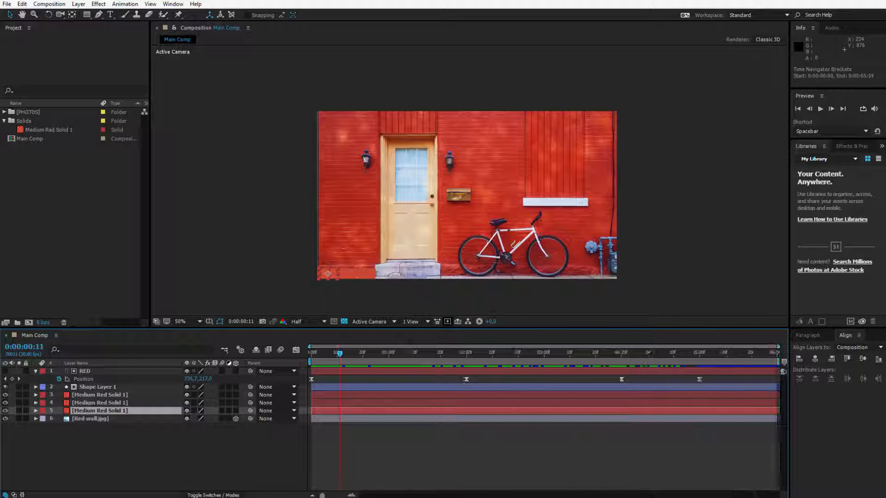
Select the RED layer and inspect it in the composition view at closer and wider magnification
{"action": "left_click", "coordinate": [148, 402]}
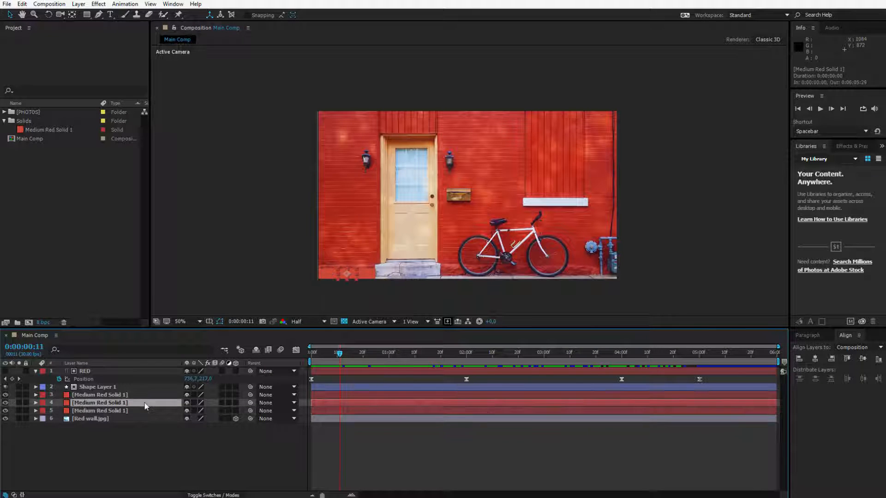
{"action": "left_click", "coordinate": [153, 437]}
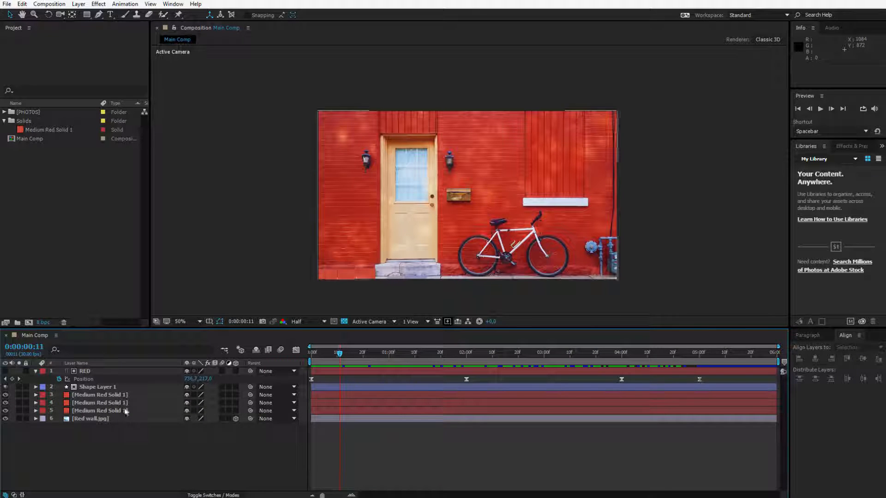
{"action": "left_click", "coordinate": [92, 372]}
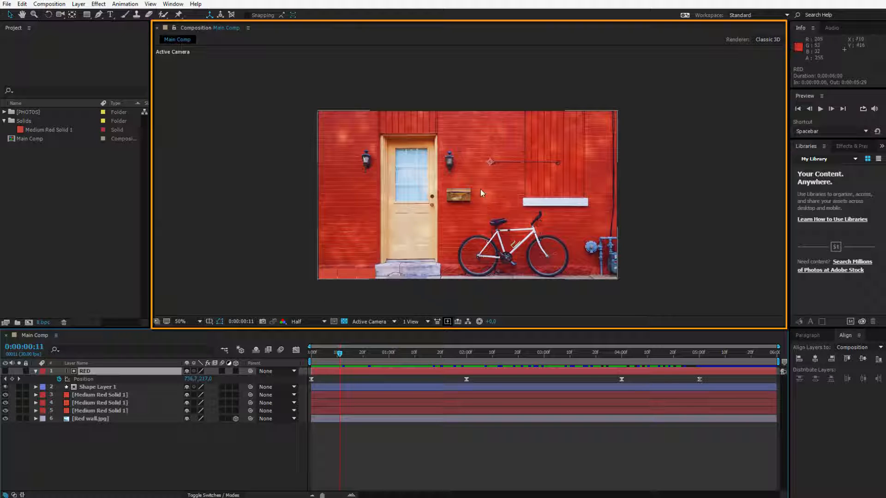
{"action": "scroll", "coordinate": [488, 162], "scroll_direction": "up", "scroll_amount": 1}
{"action": "scroll", "coordinate": [491, 158], "scroll_direction": "down", "scroll_amount": 1}
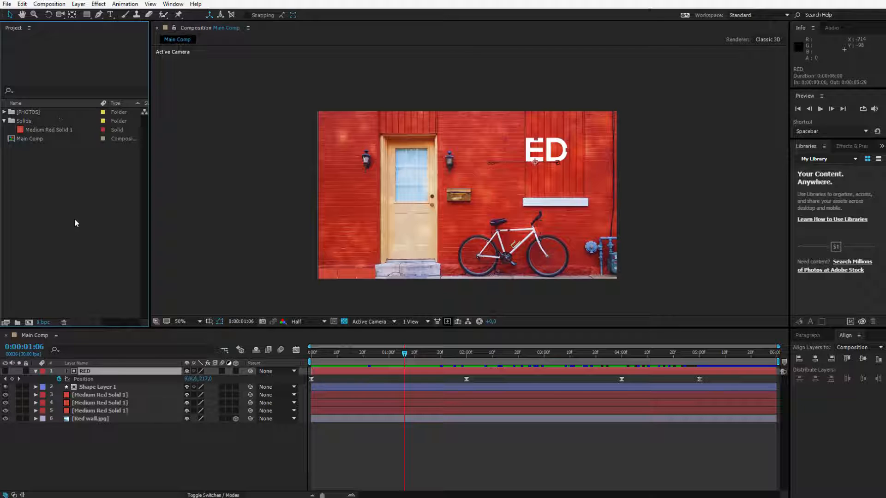
Scrub through the RED text animation with layer 4 selected, and play the full preview from 0:00:00:00
{"action": "left_click", "coordinate": [107, 442]}
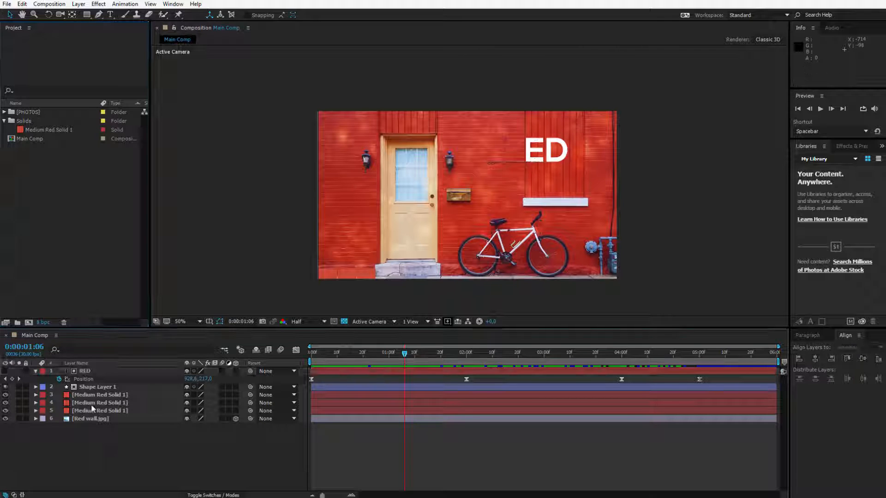
{"action": "left_click", "coordinate": [425, 402]}
{"action": "left_click", "coordinate": [428, 358]}
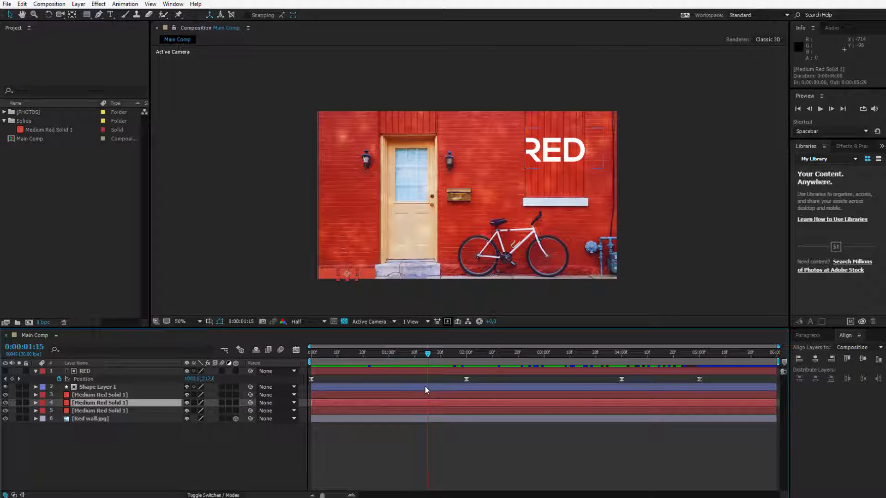
{"action": "left_click_drag", "start_coordinate": [428, 359], "coordinate": [402, 356]}
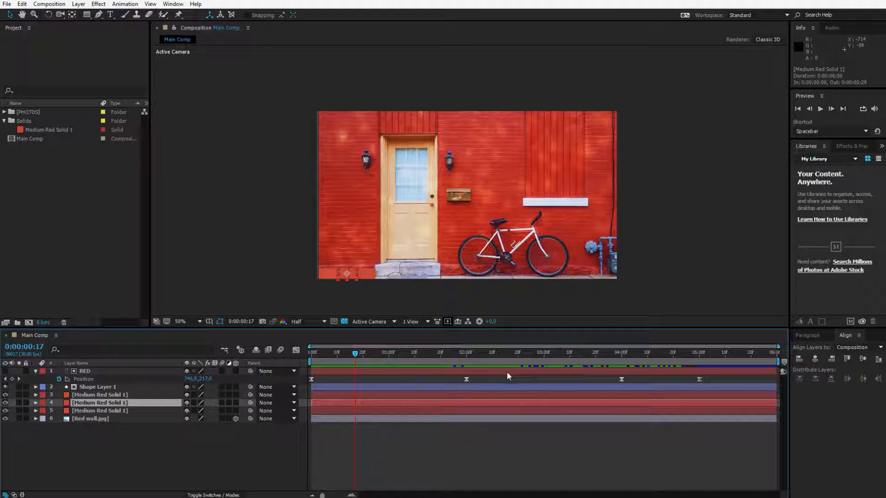
{"action": "left_click_drag", "start_coordinate": [354, 354], "coordinate": [306, 355]}
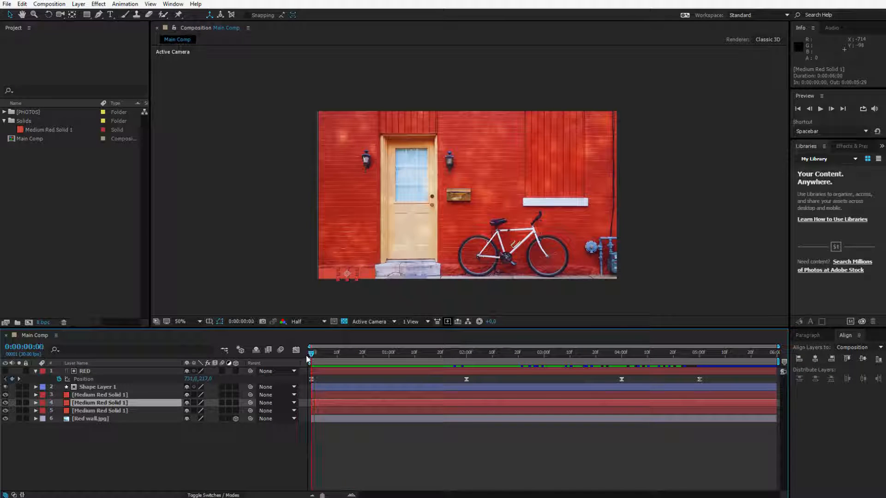
{"action": "left_click", "coordinate": [821, 108]}
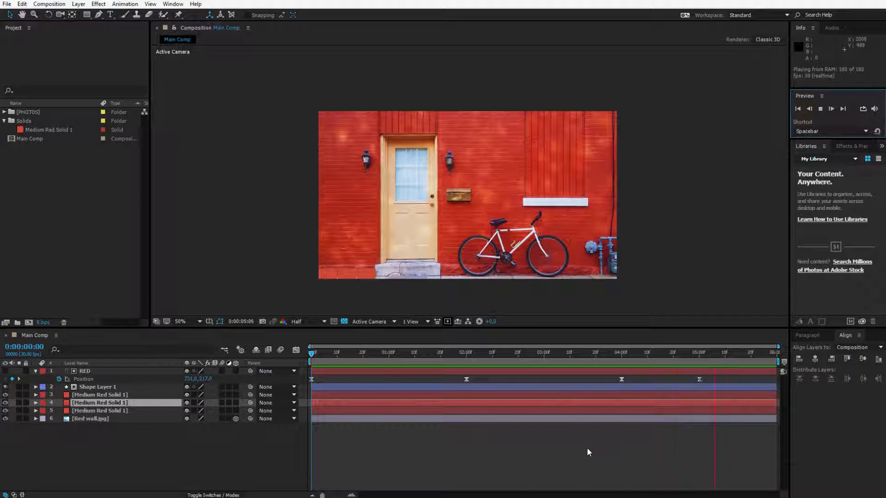
Move the RED layer's second Position keyframe to 0:00:01:20 and preview the animation from the start
{"action": "left_click", "coordinate": [389, 446]}
{"action": "key", "text": "space"}
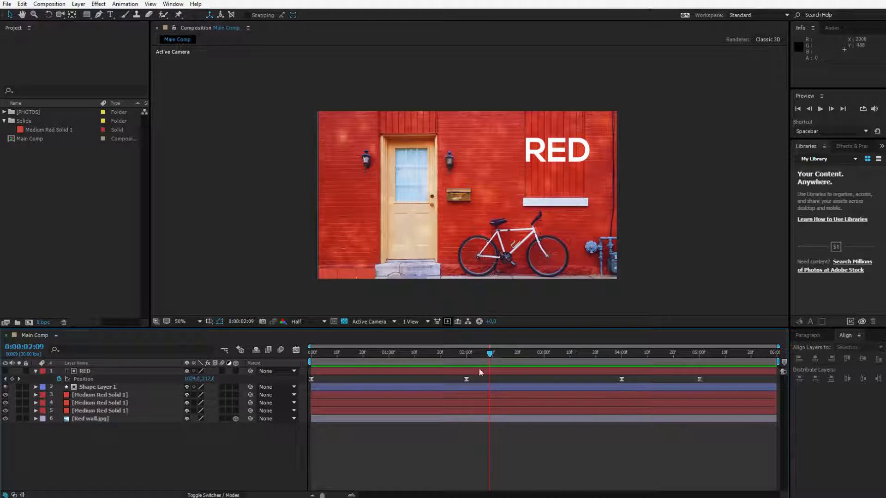
{"action": "left_click_drag", "start_coordinate": [466, 381], "coordinate": [439, 387]}
{"action": "key", "text": "Home"}
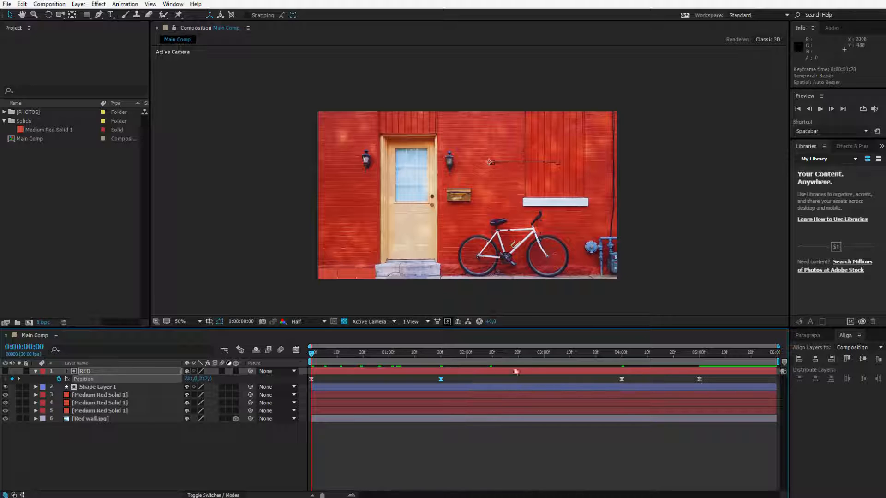
{"action": "left_click", "coordinate": [820, 110]}
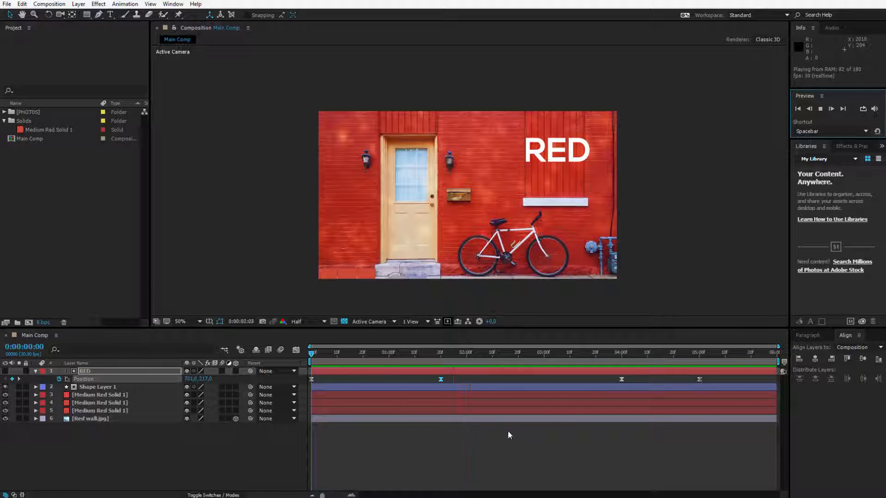
{"action": "key", "text": "space"}
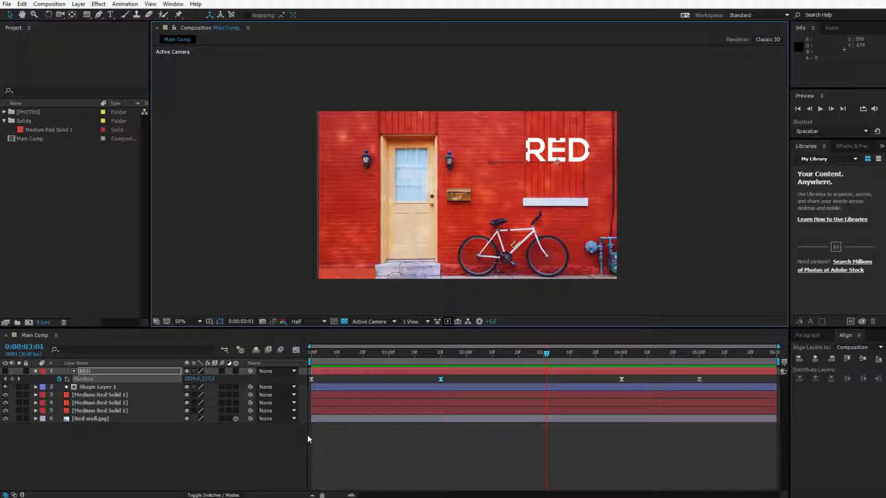
Trim the start of Shape Layer 1 to 0:00:01:20 and move the current time indicator to 0:00:03:29
{"action": "left_click", "coordinate": [310, 387]}
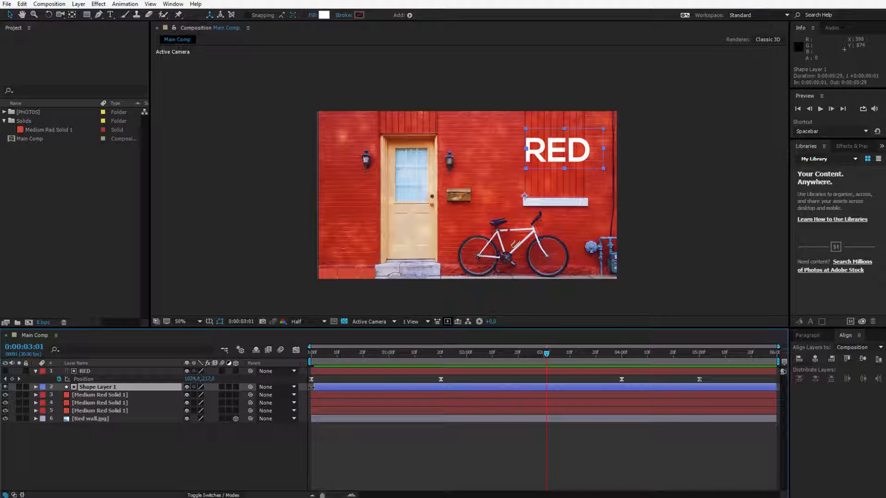
{"action": "left_click_drag", "start_coordinate": [314, 387], "coordinate": [440, 387]}
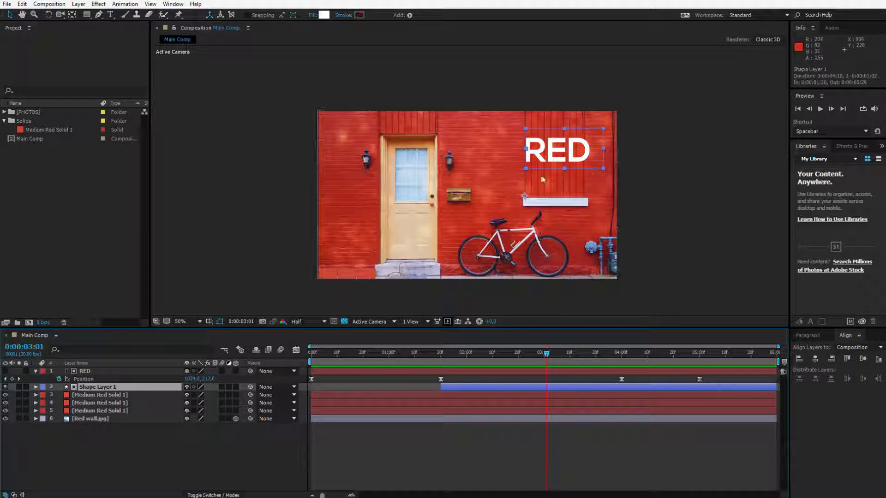
{"action": "left_click", "coordinate": [618, 354]}
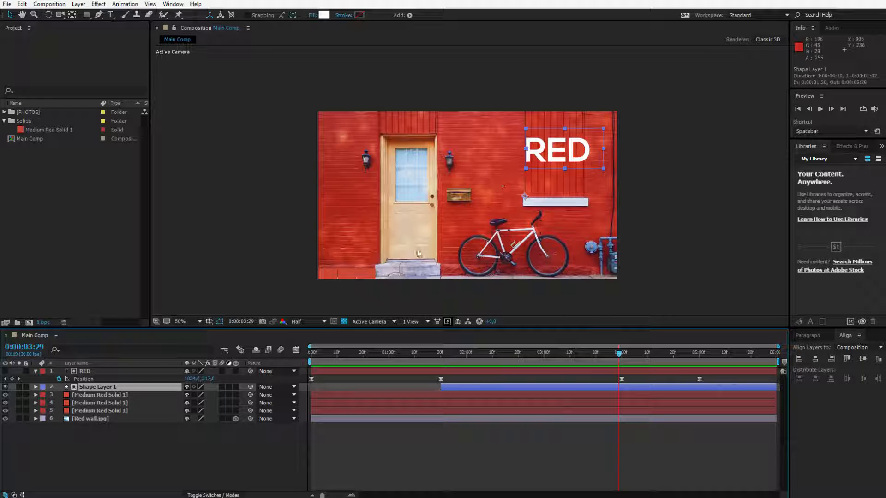
{"action": "left_click", "coordinate": [192, 464]}
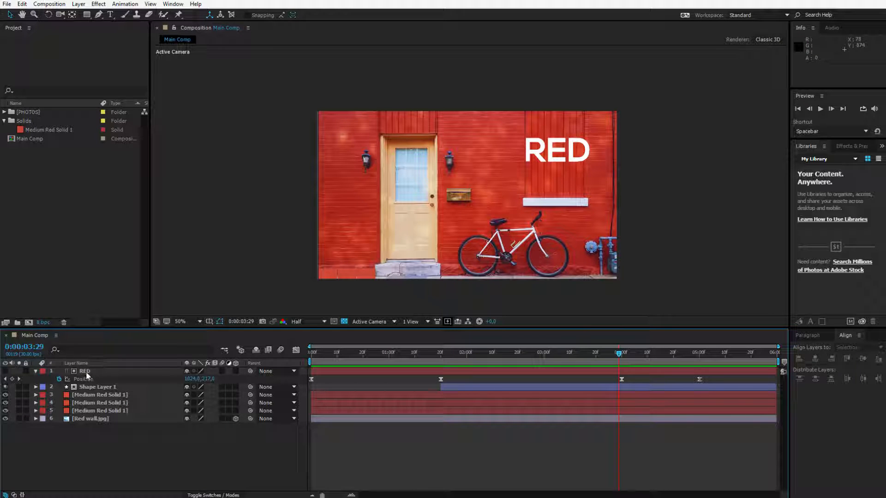
Trim the start of the RED layer to 0:00:03:29 and scrub from 0:00:03:13 to 0:00:04:17
{"action": "left_click", "coordinate": [86, 372]}
{"action": "left_click_drag", "start_coordinate": [311, 371], "coordinate": [578, 363]}
{"action": "left_click", "coordinate": [617, 353]}
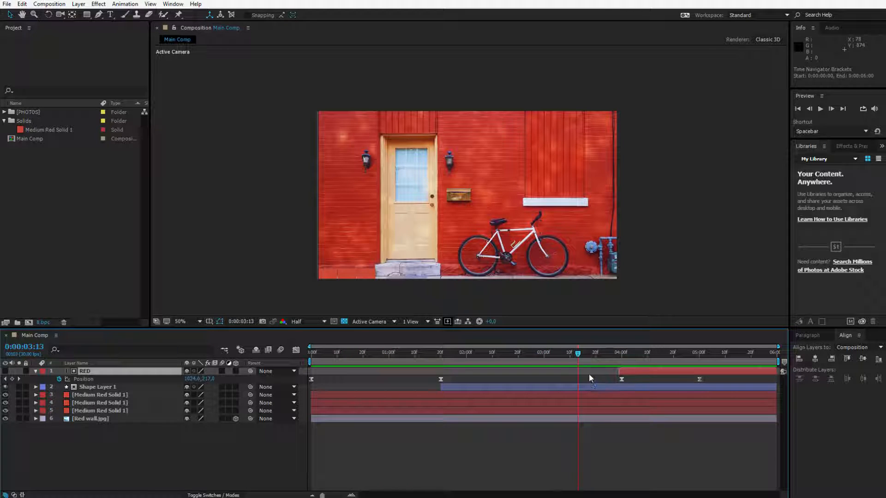
{"action": "left_click_drag", "start_coordinate": [580, 360], "coordinate": [665, 362]}
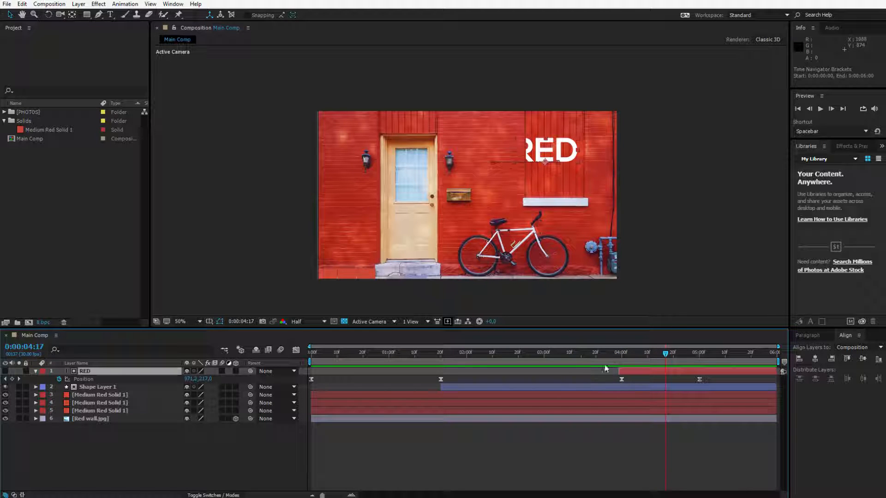
Extend the starts of the RED layer and Shape Layer 1 back to the beginning of the composition
{"action": "left_click_drag", "start_coordinate": [620, 371], "coordinate": [315, 379]}
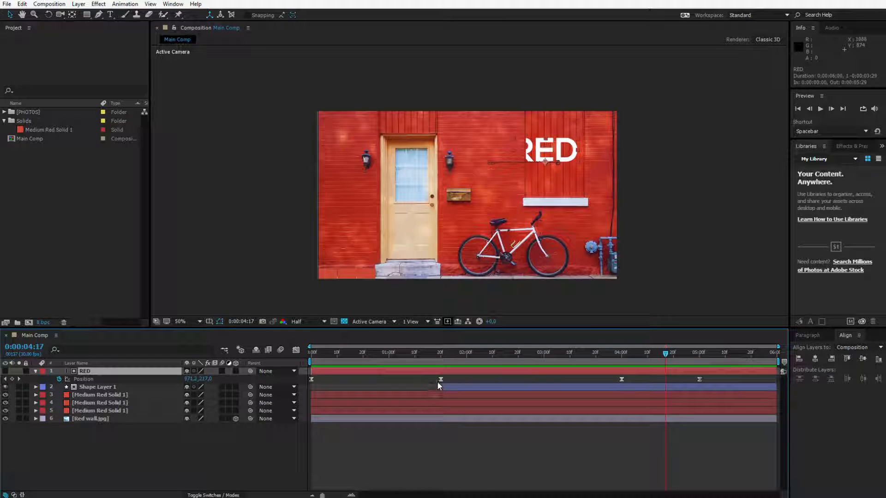
{"action": "left_click_drag", "start_coordinate": [440, 387], "coordinate": [309, 393]}
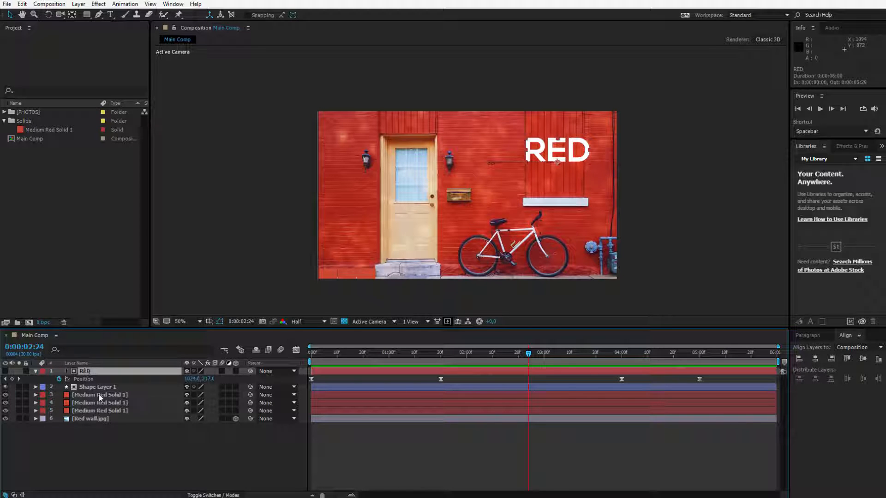
{"action": "left_click", "coordinate": [105, 443]}
Select the Red wall.jpg layer and toggle its visibility off and on twice
{"action": "left_click", "coordinate": [100, 419]}
{"action": "left_click", "coordinate": [115, 448]}
{"action": "left_click", "coordinate": [91, 421]}
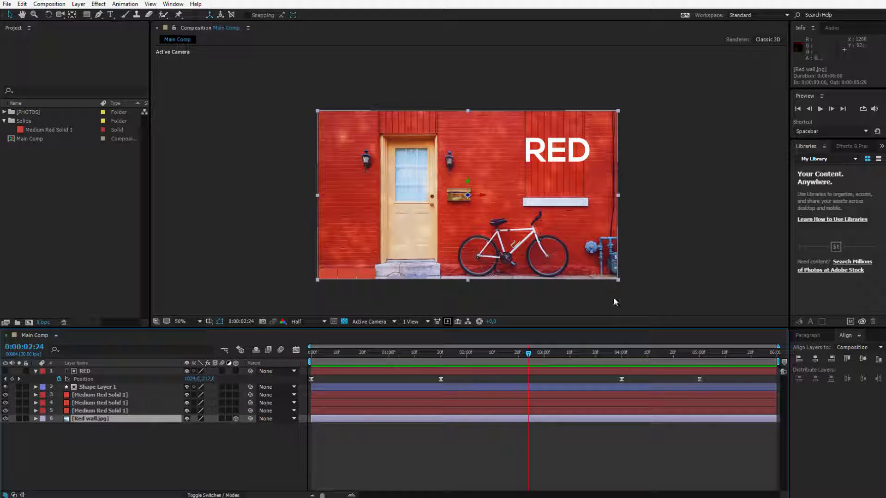
{"action": "left_click", "coordinate": [6, 418]}
{"action": "left_click", "coordinate": [6, 418]}
{"action": "left_click", "coordinate": [5, 418]}
{"action": "left_click", "coordinate": [6, 418]}
Move Red wall.jpg to the top of the layer stack and shift the image around in the composition view
{"action": "left_click_drag", "start_coordinate": [82, 416], "coordinate": [109, 369]}
{"action": "left_click_drag", "start_coordinate": [340, 155], "coordinate": [443, 142]}
{"action": "key", "text": "Return"}
{"action": "key", "text": "Return"}
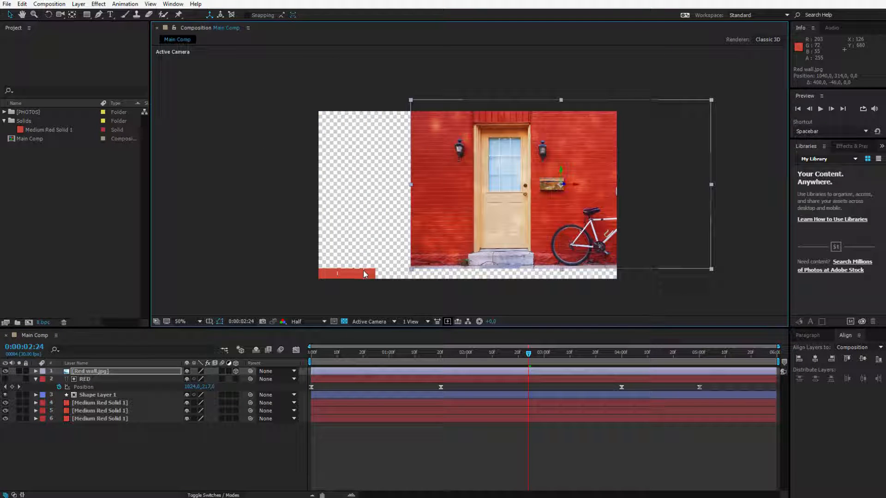
{"action": "left_click_drag", "start_coordinate": [569, 205], "coordinate": [345, 233]}
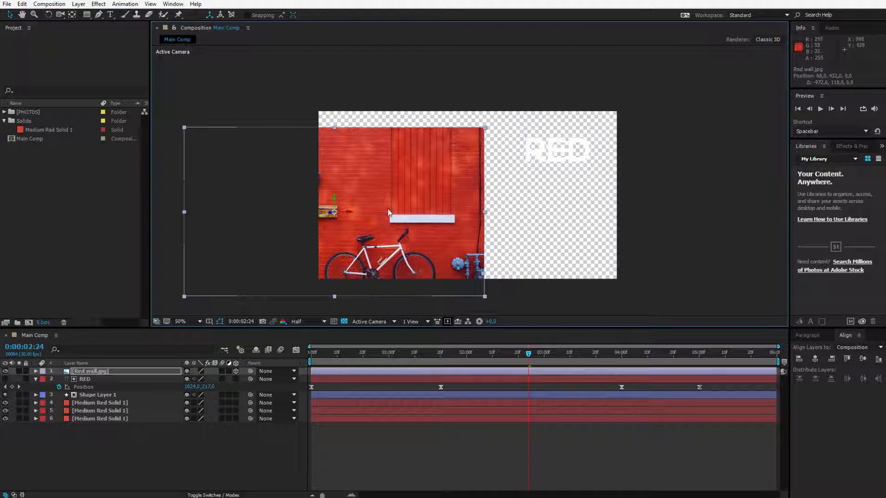
{"action": "left_click_drag", "start_coordinate": [388, 210], "coordinate": [539, 211]}
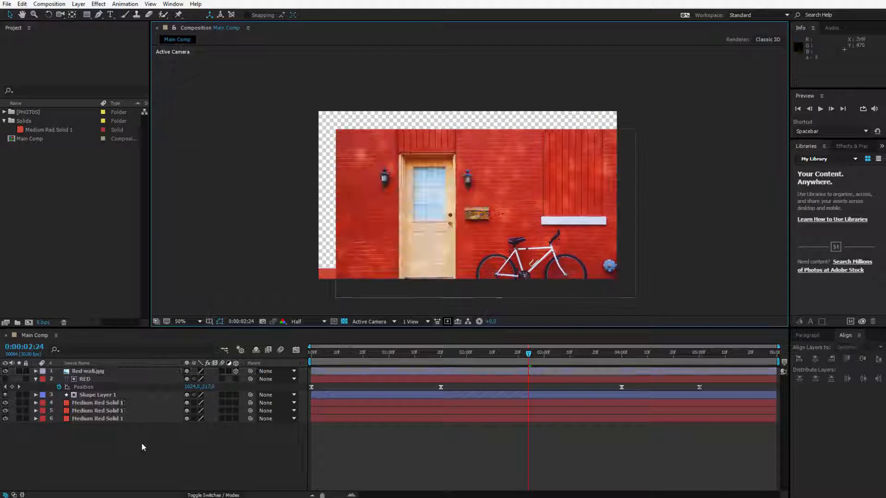
{"action": "left_click", "coordinate": [90, 372]}
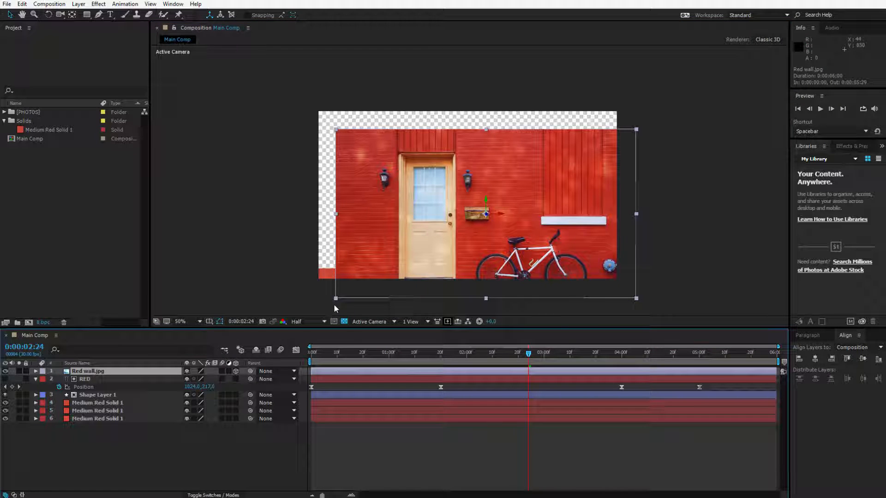
{"action": "left_click", "coordinate": [290, 431]}
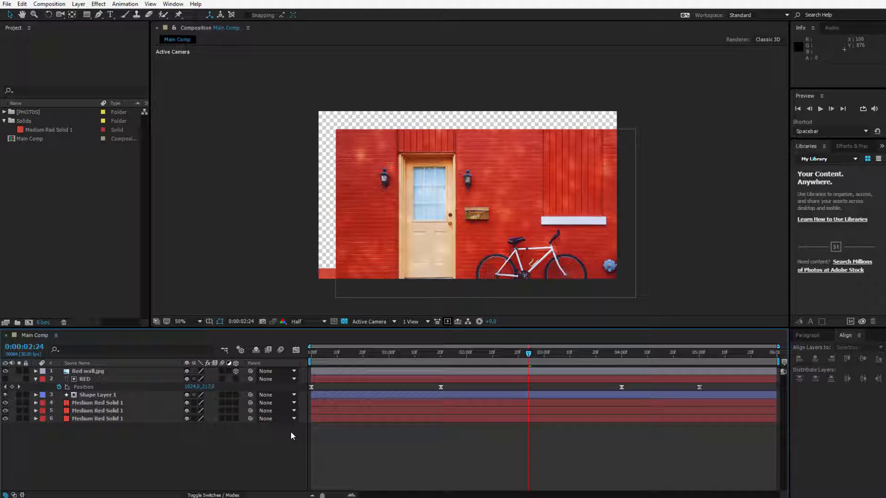
Toggle the 3D switch of Red wall.jpg off and on, and push the layer back along its Z axis to about 578
{"action": "left_click", "coordinate": [235, 372]}
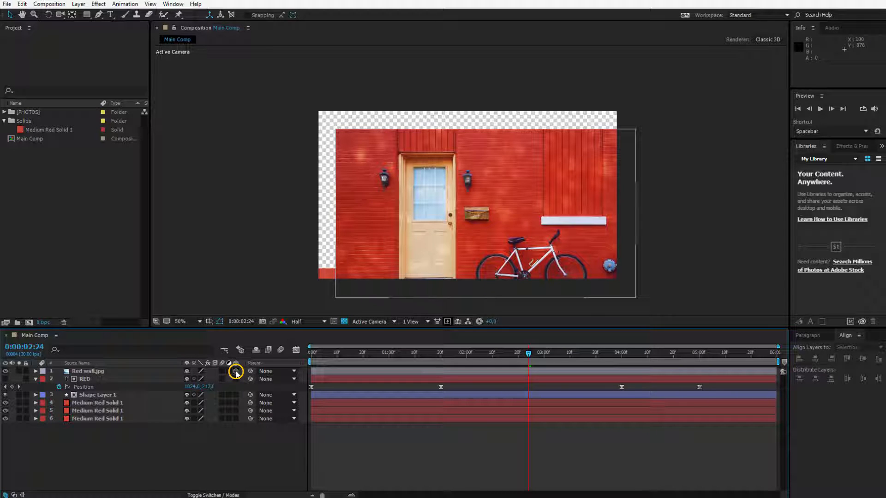
{"action": "left_click", "coordinate": [236, 371]}
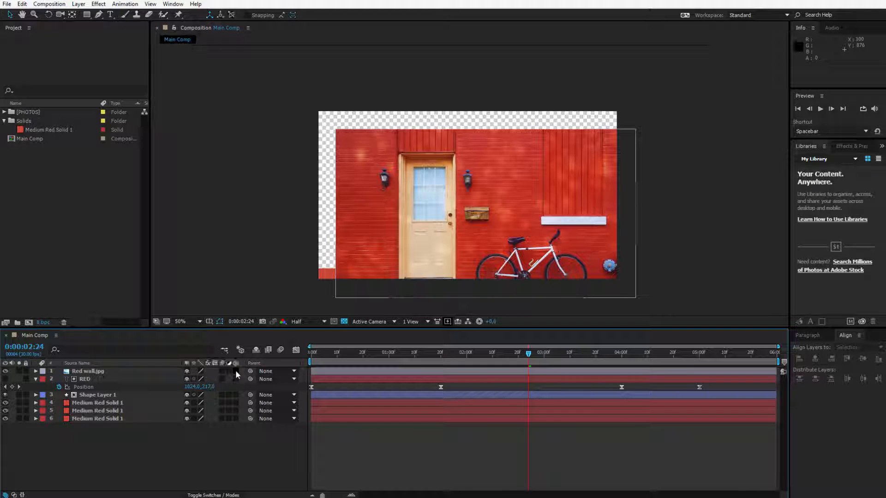
{"action": "left_click", "coordinate": [235, 371]}
{"action": "left_click", "coordinate": [496, 228]}
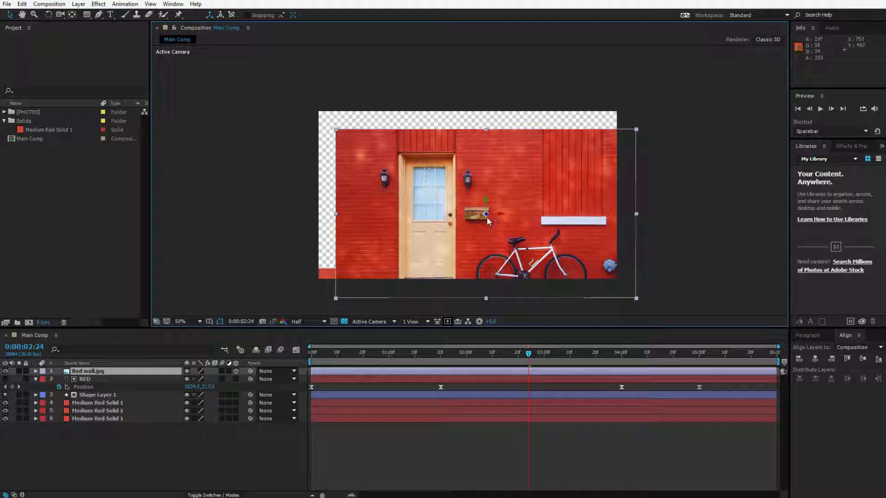
{"action": "left_click_drag", "start_coordinate": [487, 215], "coordinate": [376, 222]}
Return Red wall.jpg to the bottom of the layer stack and enlarge and reposition it to fill the composition frame
{"action": "left_click", "coordinate": [92, 372]}
{"action": "left_click_drag", "start_coordinate": [92, 373], "coordinate": [122, 459]}
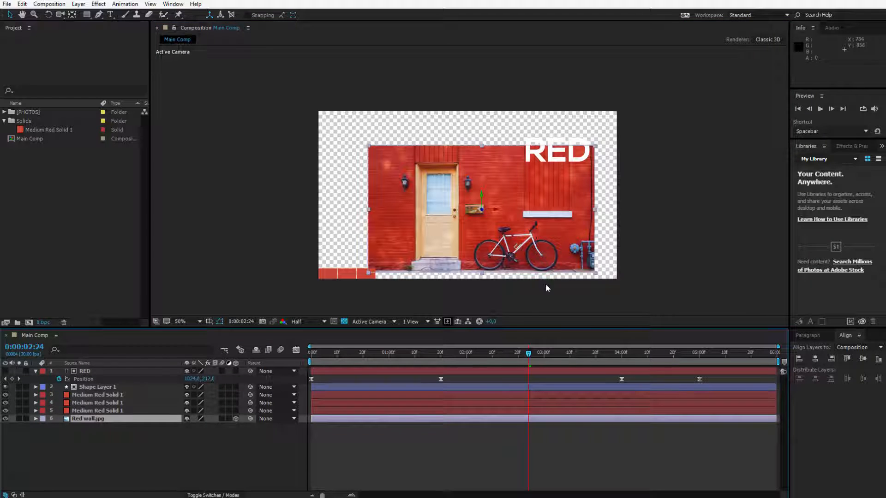
{"action": "left_click", "coordinate": [594, 274]}
{"action": "left_click_drag", "start_coordinate": [595, 277], "coordinate": [631, 298]}
{"action": "left_click_drag", "start_coordinate": [454, 273], "coordinate": [440, 261]}
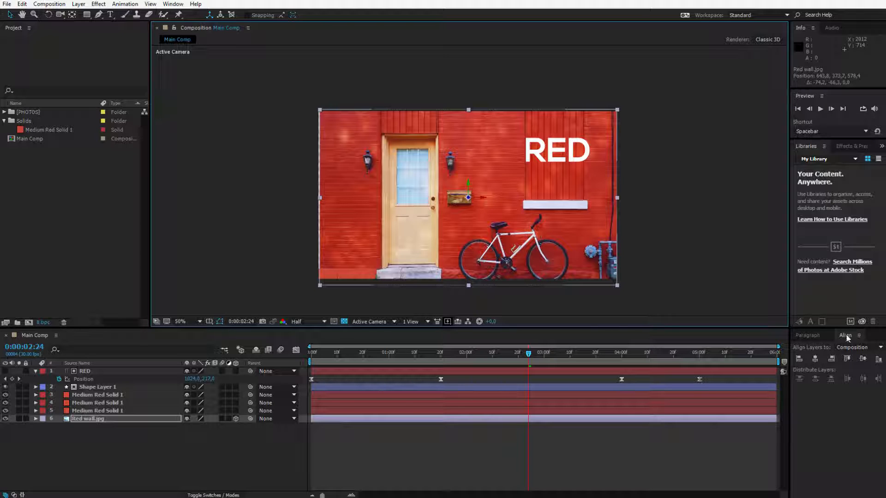
Turn off 3D for Red wall.jpg and center the layer horizontally and vertically in the composition
{"action": "left_click", "coordinate": [815, 360]}
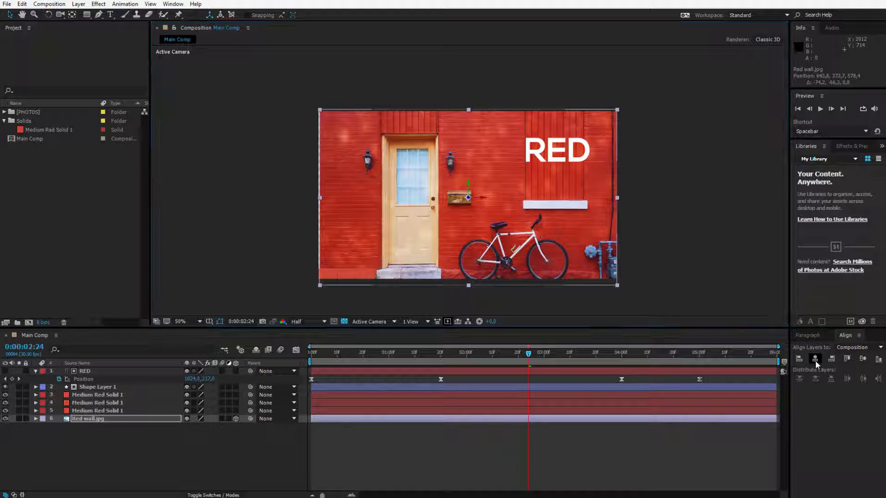
{"action": "left_click", "coordinate": [507, 262]}
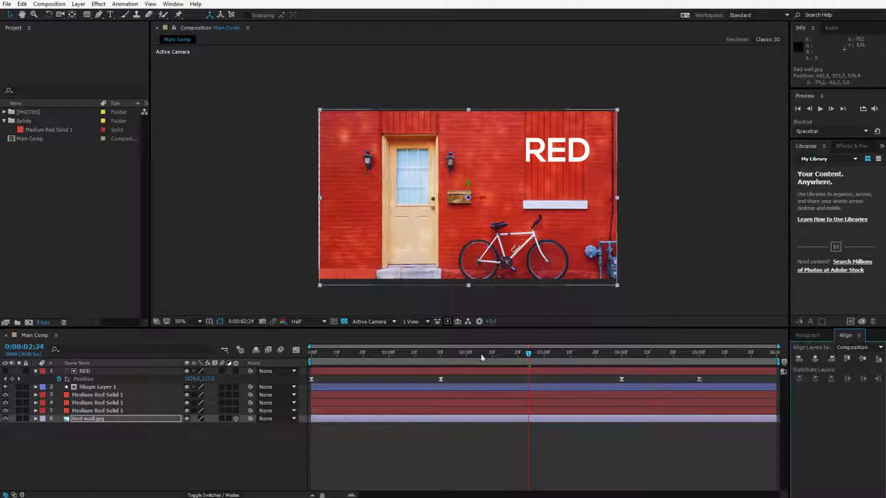
{"action": "left_click", "coordinate": [235, 419]}
{"action": "left_click", "coordinate": [815, 362]}
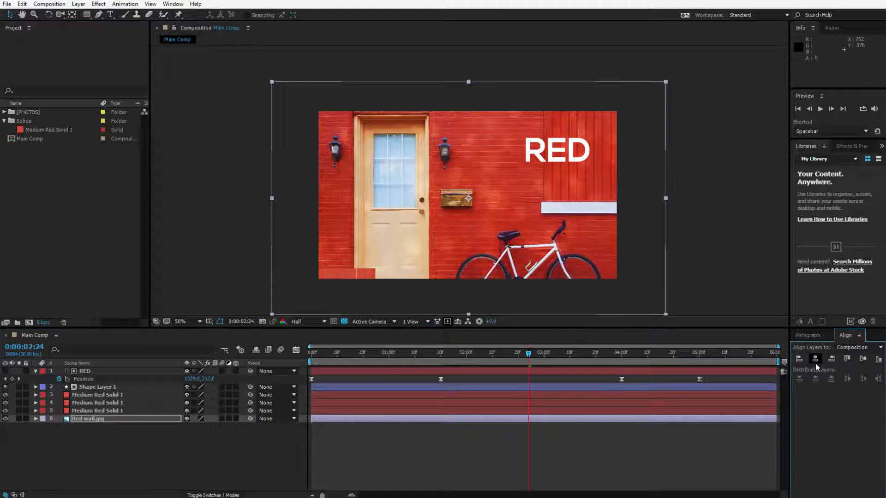
{"action": "left_click", "coordinate": [862, 359]}
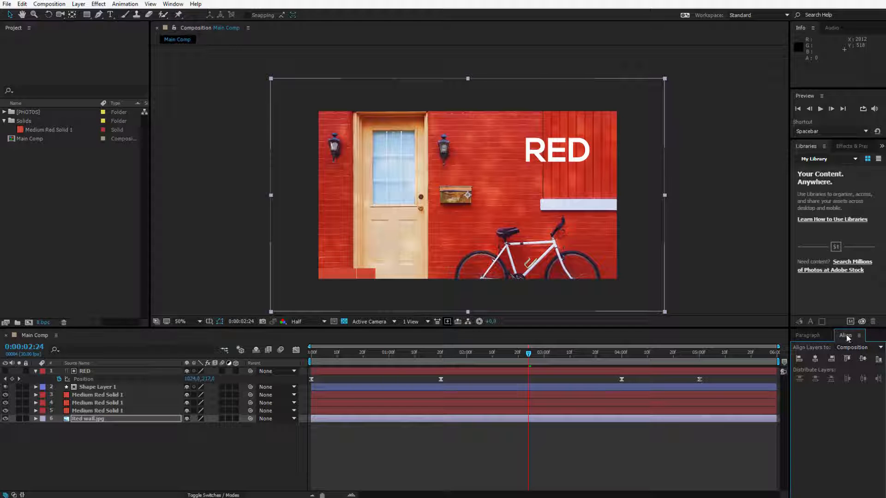
Try docking the Align panel with the Composition panel, and dock it in the Preview panel's group instead
{"action": "left_click_drag", "start_coordinate": [845, 333], "coordinate": [527, 49]}
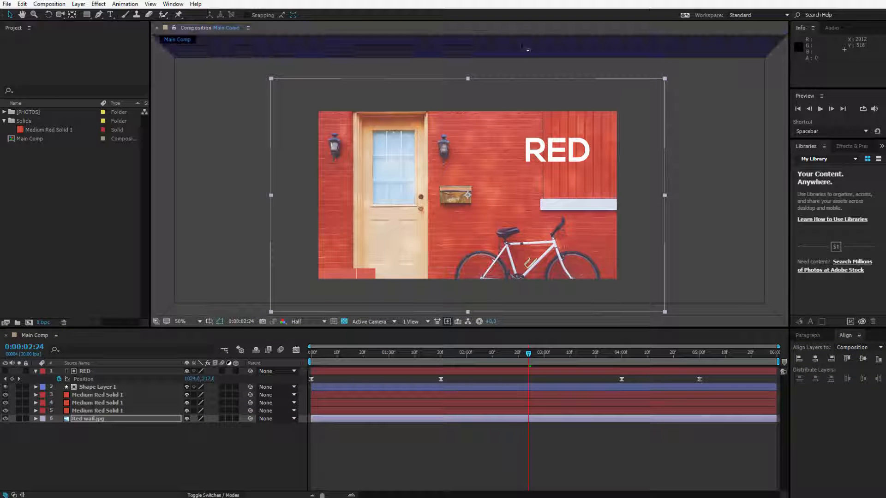
{"action": "left_click_drag", "start_coordinate": [607, 48], "coordinate": [457, 254]}
{"action": "left_click_drag", "start_coordinate": [259, 186], "coordinate": [250, 189]}
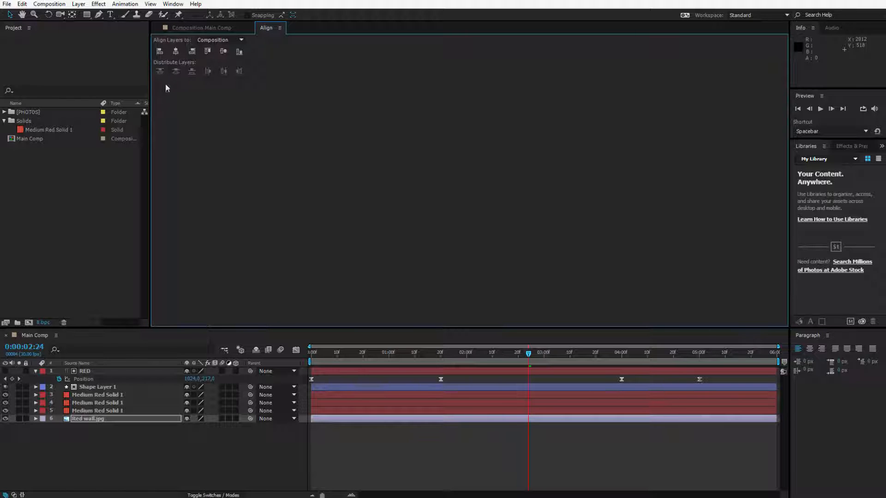
{"action": "left_click_drag", "start_coordinate": [275, 28], "coordinate": [813, 100]}
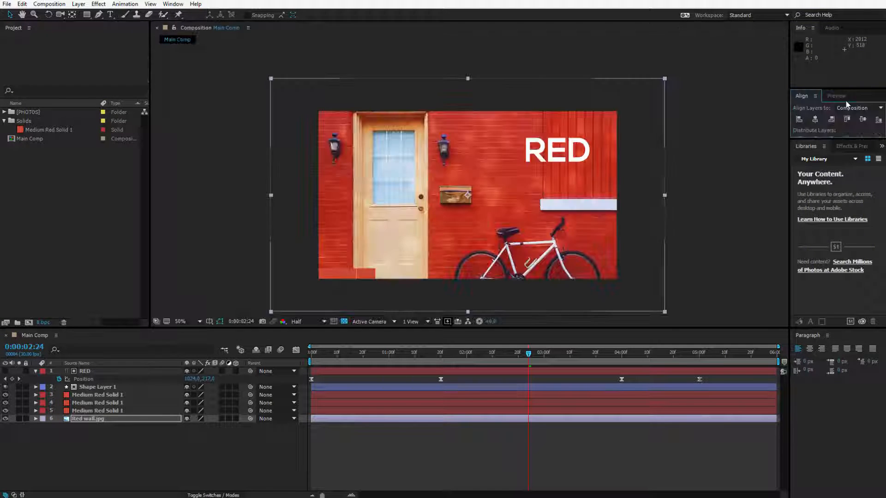
Dock the Preview panel beside the timeline's layer list and resize the frames for a taller timeline and wider Project panel
{"action": "left_click_drag", "start_coordinate": [836, 96], "coordinate": [11, 400]}
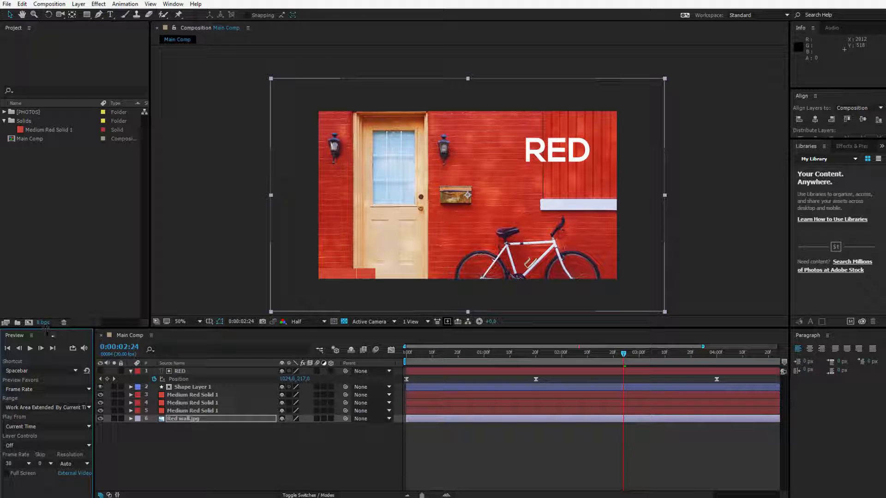
{"action": "left_click_drag", "start_coordinate": [48, 328], "coordinate": [92, 186]}
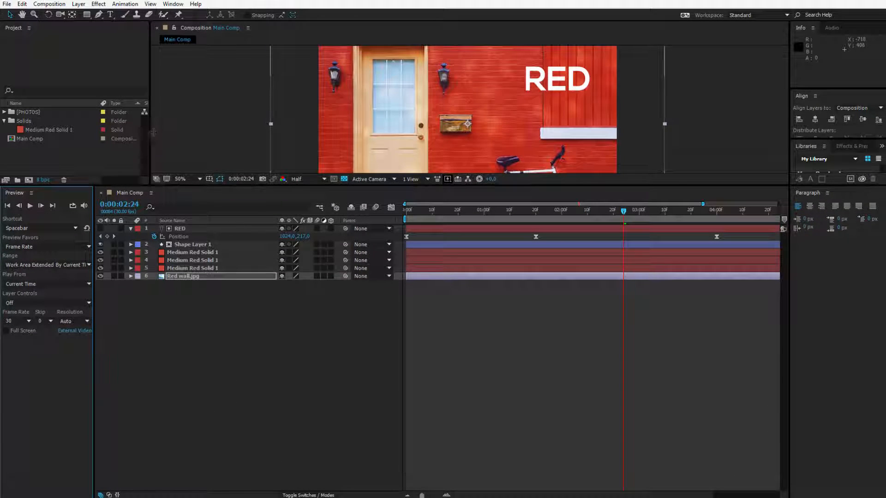
{"action": "left_click_drag", "start_coordinate": [152, 136], "coordinate": [335, 136]}
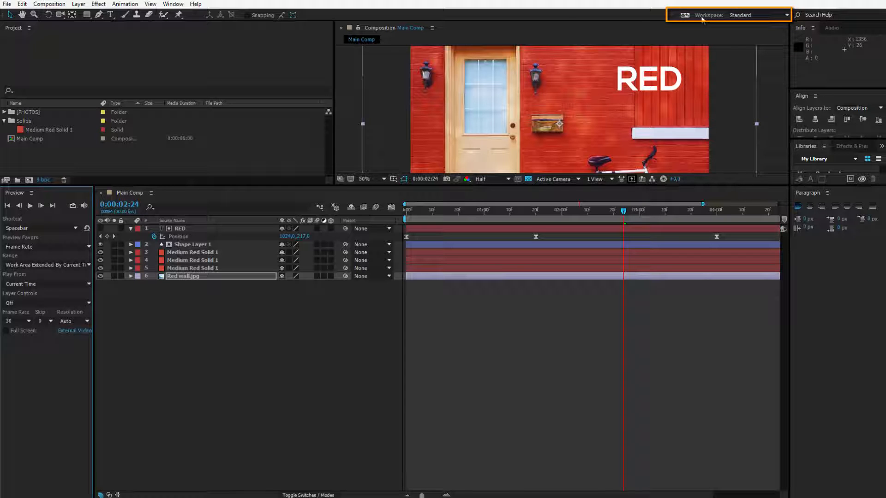
Switch to the Effects workspace, try the Paint workspace, and return to the Standard workspace
{"action": "left_click", "coordinate": [774, 15]}
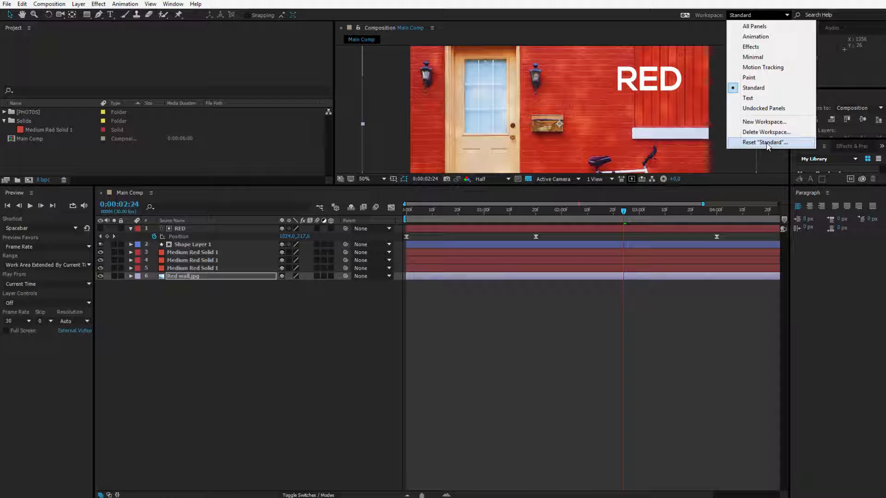
{"action": "left_click", "coordinate": [770, 47]}
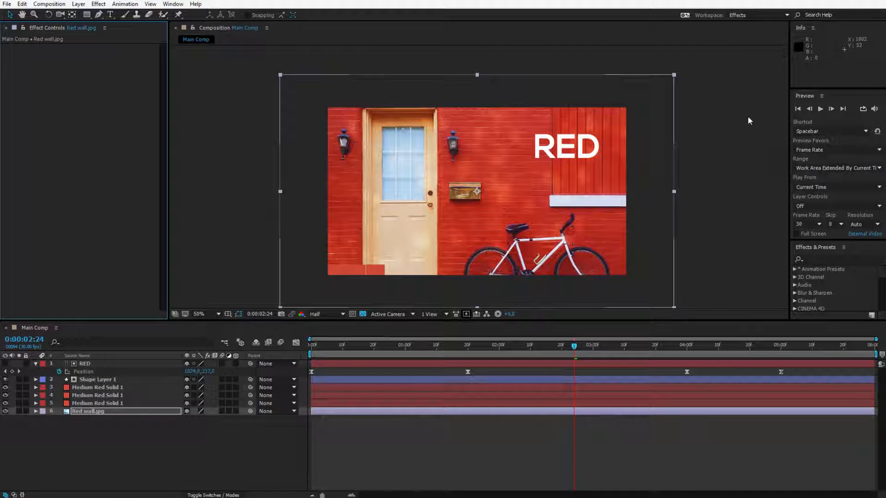
{"action": "left_click", "coordinate": [751, 16]}
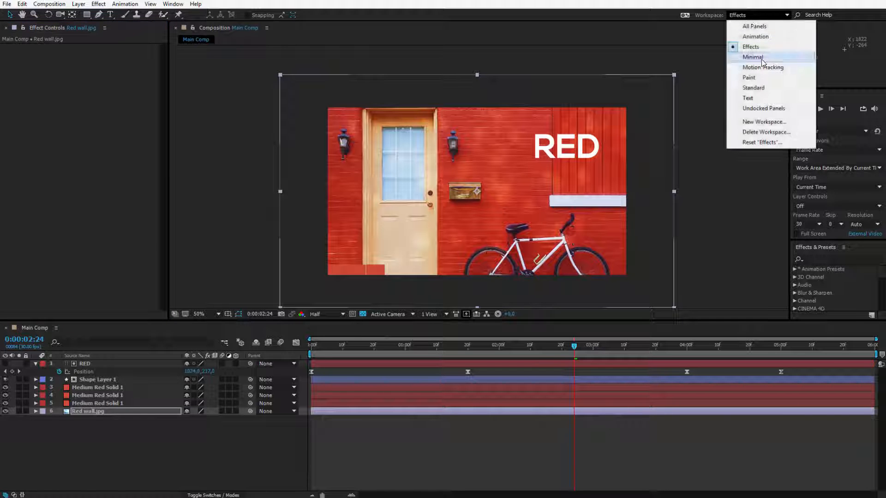
{"action": "left_click", "coordinate": [756, 78]}
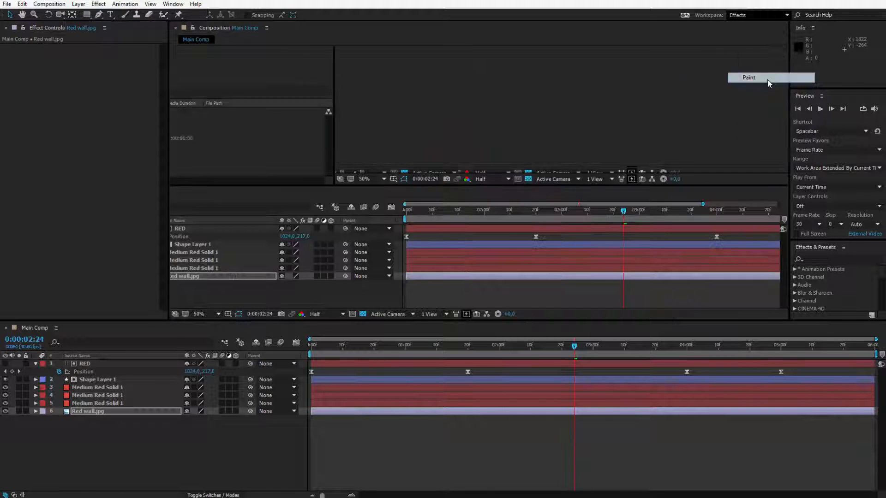
{"action": "left_click", "coordinate": [751, 17]}
{"action": "left_click", "coordinate": [776, 87]}
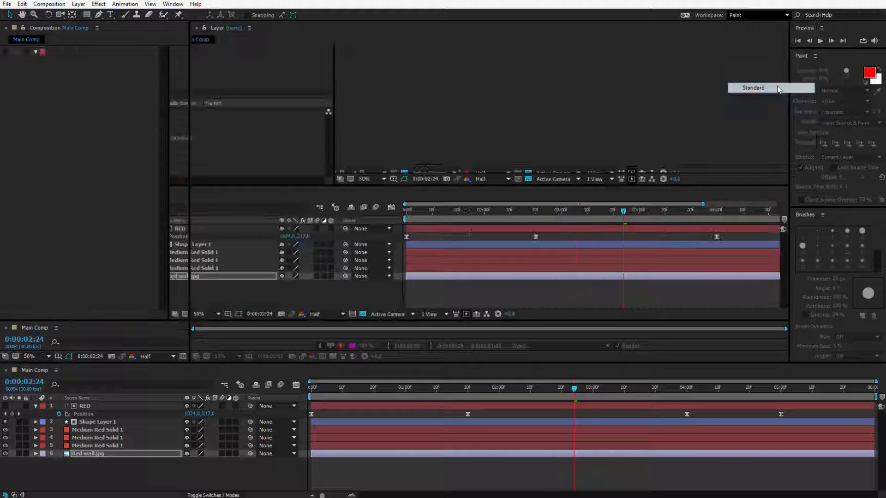
Reset the Standard workspace to its original layout and accept the confirmation
{"action": "left_click", "coordinate": [747, 15]}
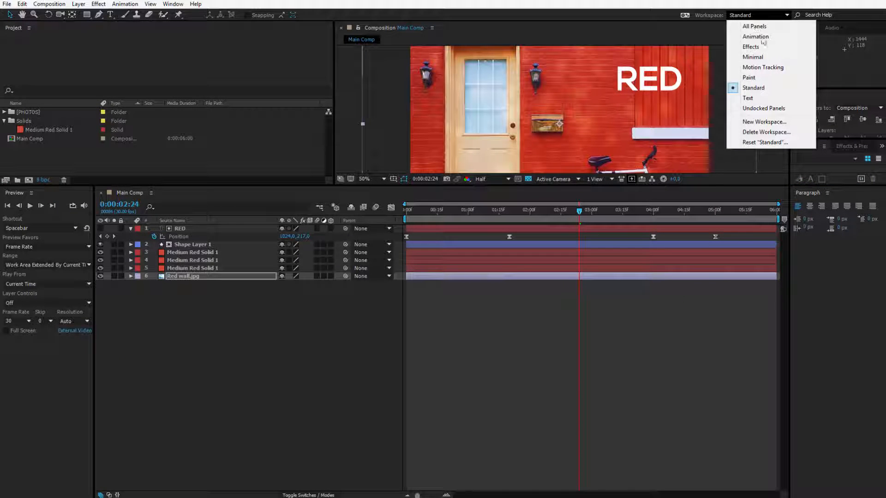
{"action": "left_click", "coordinate": [765, 142]}
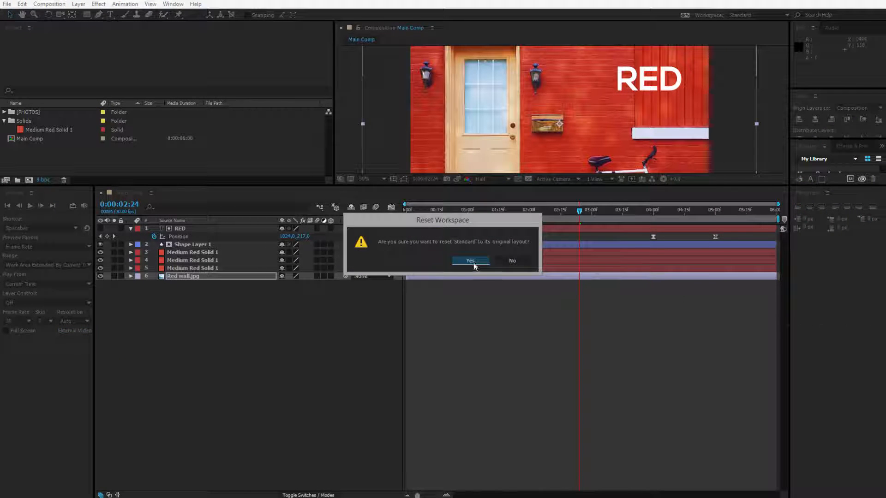
{"action": "left_click", "coordinate": [509, 257]}
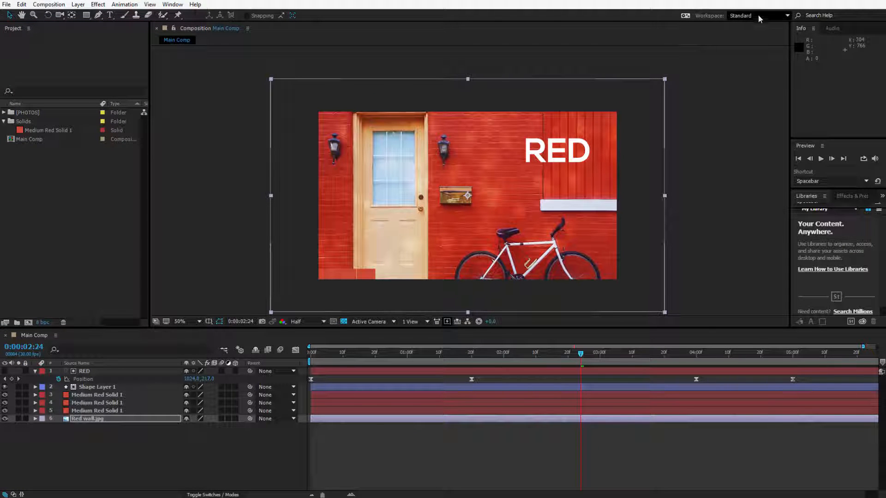
{"action": "left_click", "coordinate": [743, 15]}
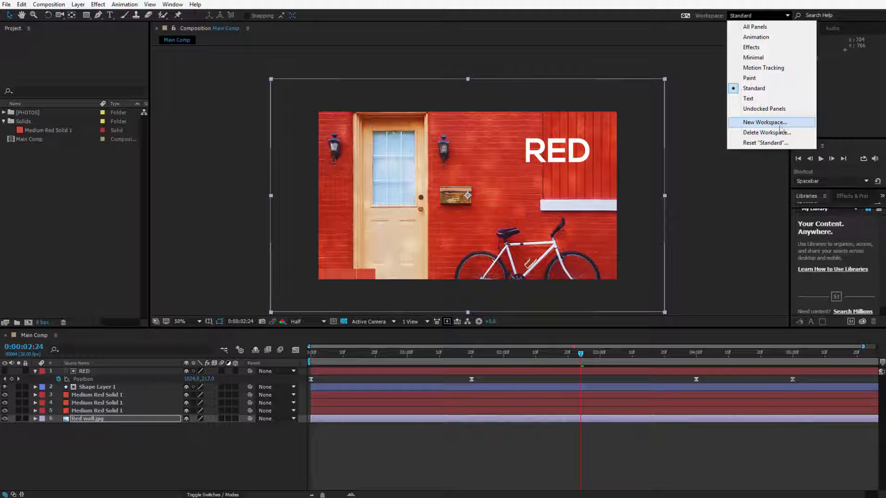
{"action": "left_click", "coordinate": [636, 2]}
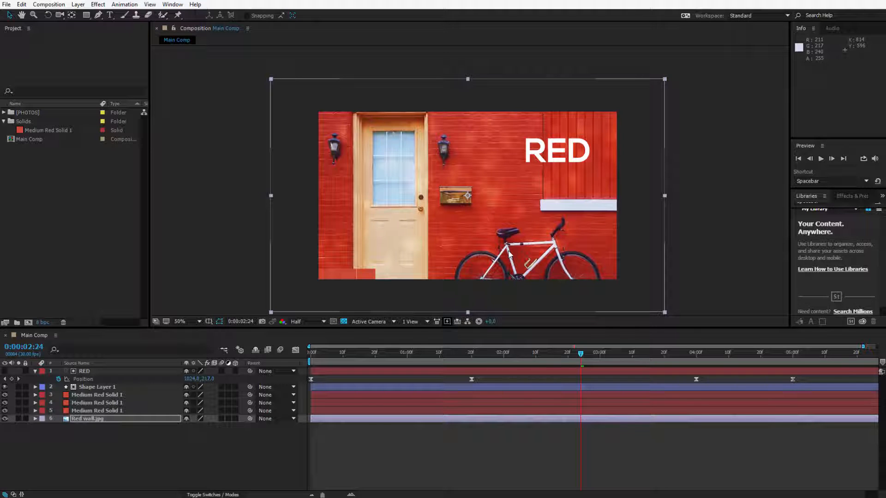
{"action": "left_click", "coordinate": [33, 339]}
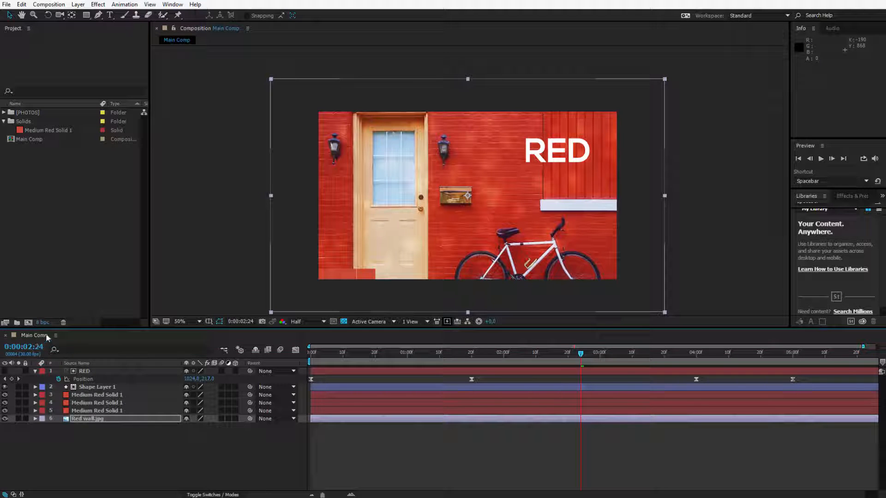
{"action": "left_click", "coordinate": [42, 130]}
{"action": "left_click", "coordinate": [44, 139]}
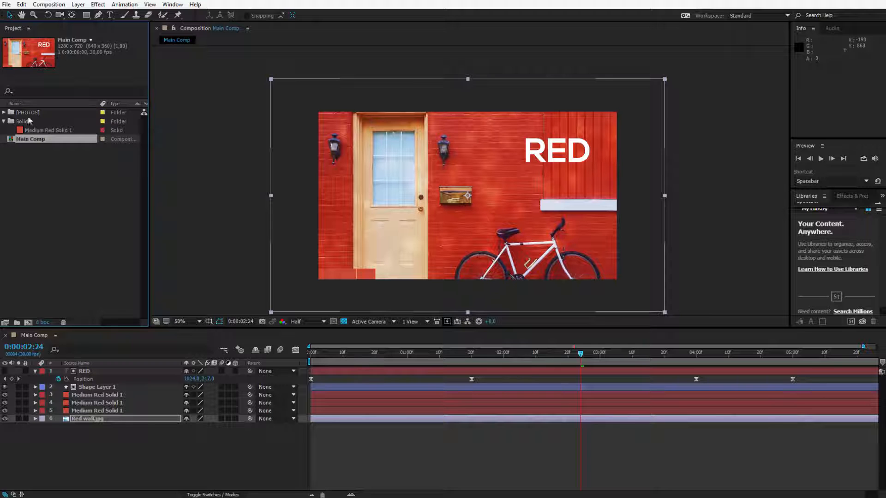
{"action": "left_click", "coordinate": [51, 156]}
Create Comp 1 with the HDV/HDTV 720 29.97 preset, add the text HELLO, and move it to the middle of the frame
{"action": "left_click", "coordinate": [28, 321]}
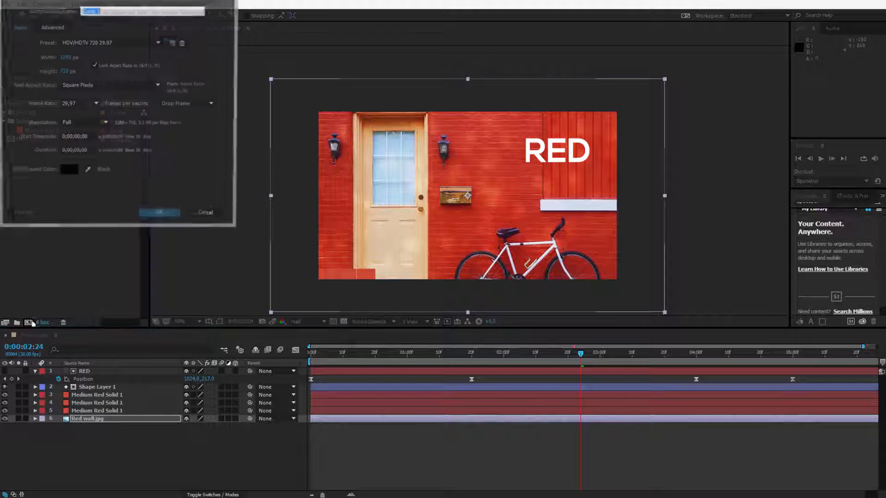
{"action": "key", "text": "Return"}
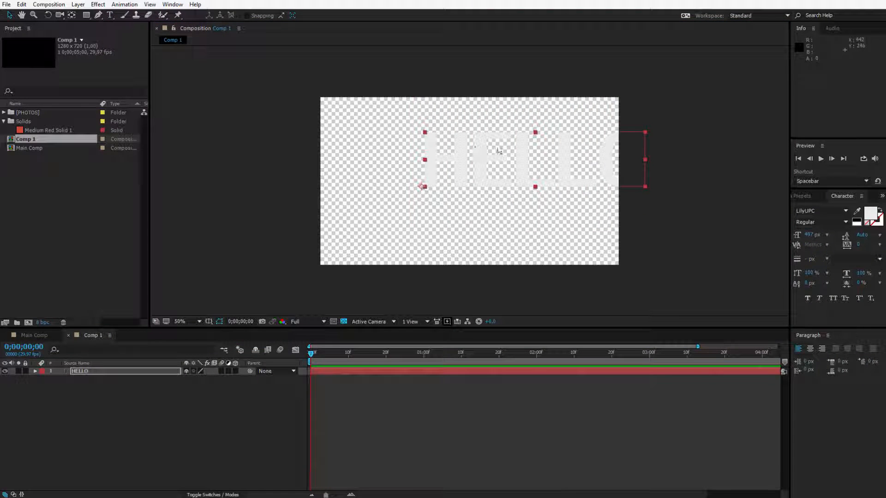
{"action": "left_click_drag", "start_coordinate": [498, 150], "coordinate": [436, 178]}
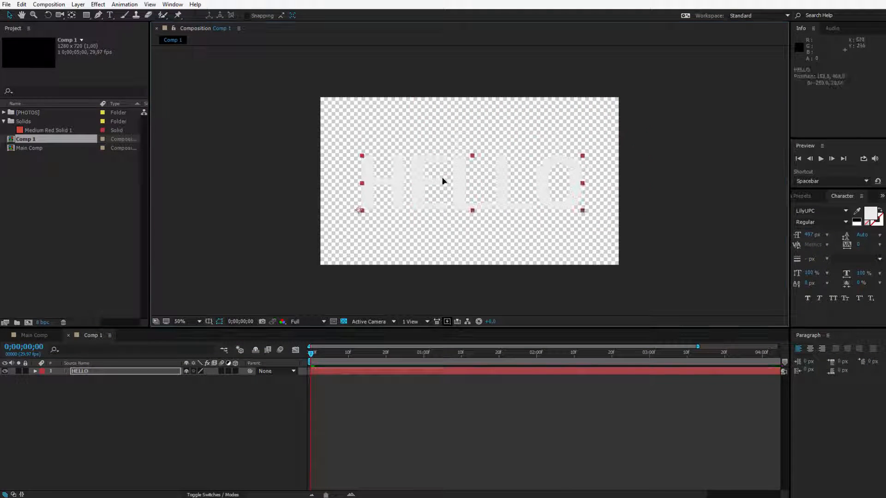
Close the Comp 1 timeline and nest Comp 1 in Main Comp directly above the Red wall.jpg layer
{"action": "left_click", "coordinate": [67, 335]}
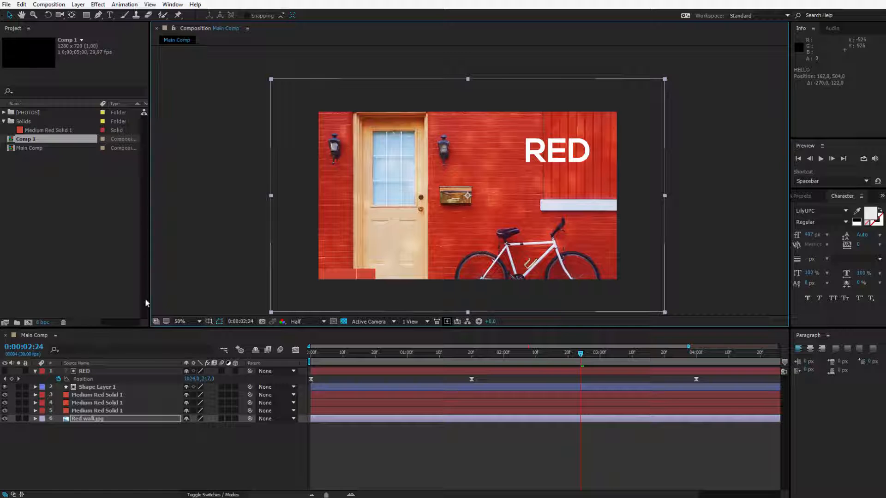
{"action": "left_click", "coordinate": [109, 219]}
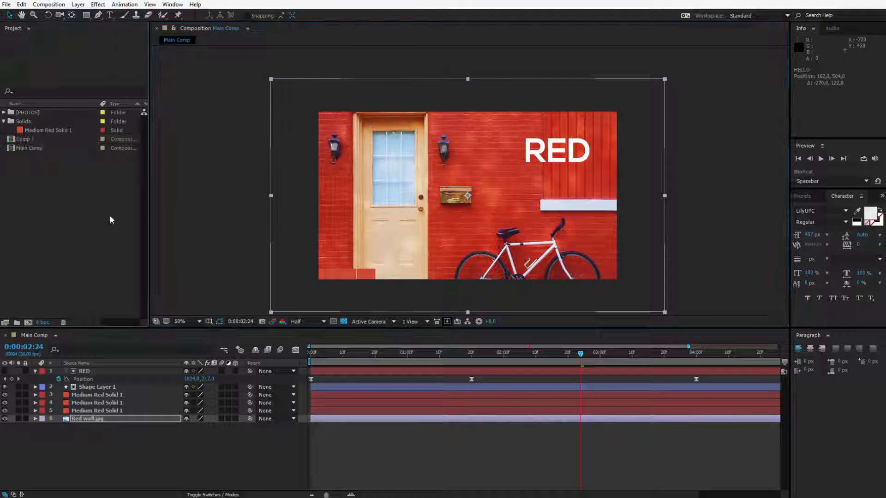
{"action": "left_click", "coordinate": [32, 139]}
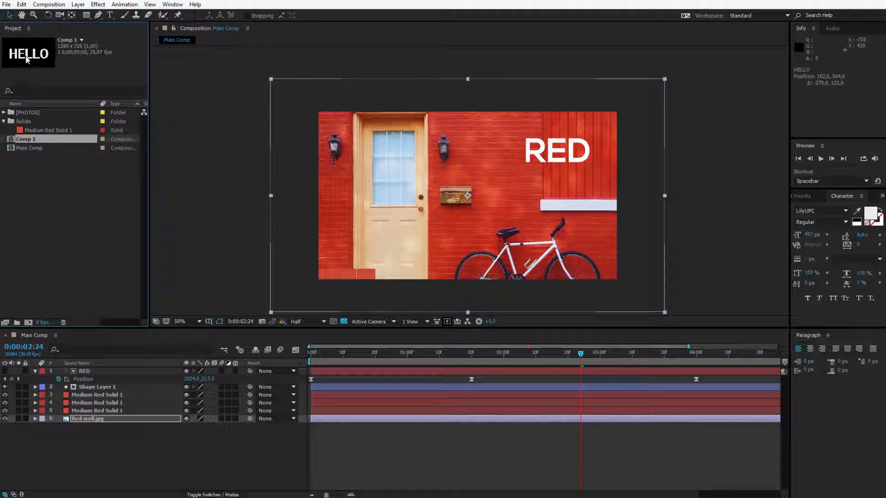
{"action": "left_click_drag", "start_coordinate": [33, 143], "coordinate": [130, 435]}
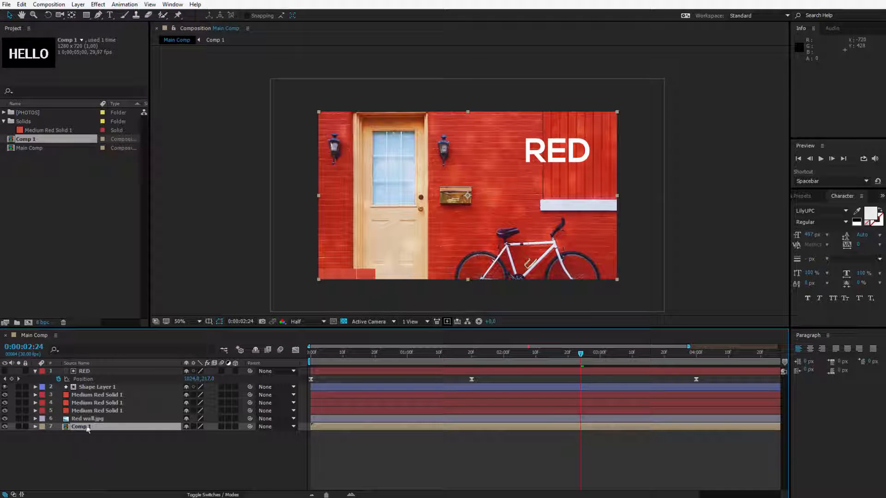
{"action": "left_click_drag", "start_coordinate": [80, 418], "coordinate": [95, 436]}
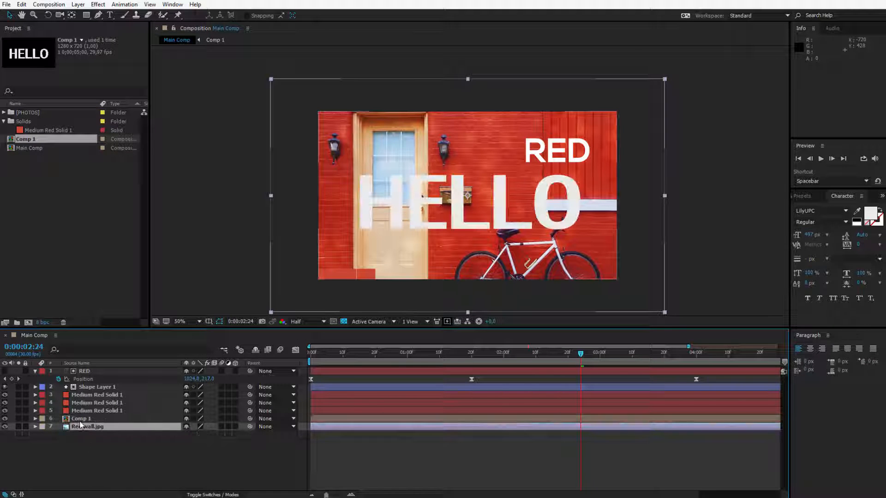
Scale the nested Comp 1 layer to about 36%, tilt it counterclockwise, and place it over the lower part of the door
{"action": "left_click", "coordinate": [91, 419]}
{"action": "mouse_move", "coordinate": [433, 198]}
{"action": "left_mouse_down"}
{"action": "mouse_move", "coordinate": [481, 175]}
{"action": "mouse_move", "coordinate": [420, 224]}
{"action": "mouse_move", "coordinate": [439, 191]}
{"action": "mouse_move", "coordinate": [430, 202]}
{"action": "left_mouse_up"}
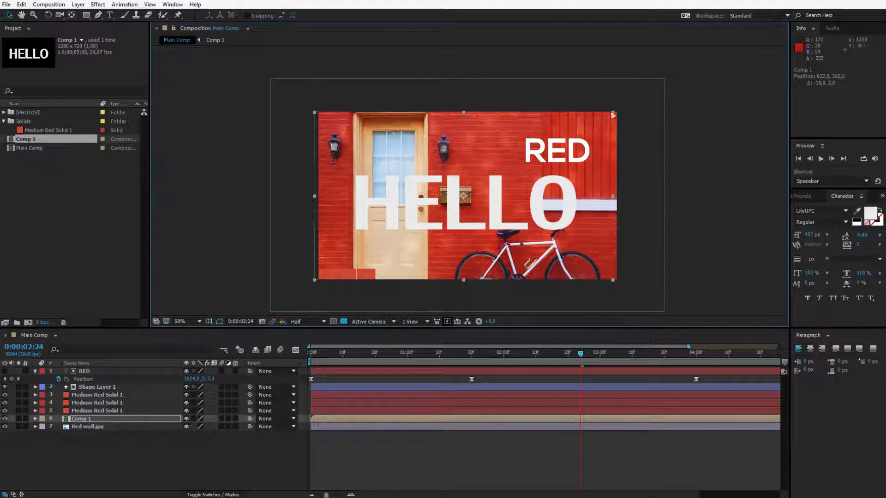
{"action": "left_click_drag", "start_coordinate": [613, 111], "coordinate": [520, 163]}
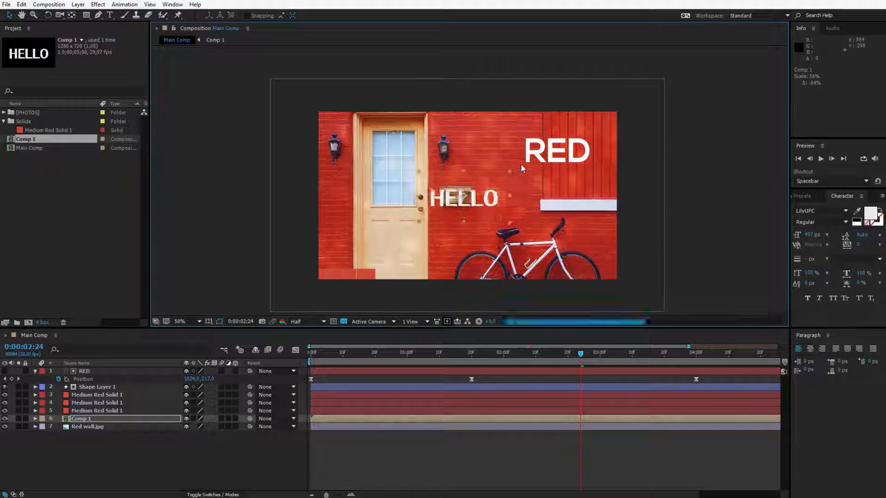
{"action": "left_click", "coordinate": [50, 17]}
{"action": "left_click_drag", "start_coordinate": [519, 198], "coordinate": [399, 224]}
{"action": "key", "text": "v"}
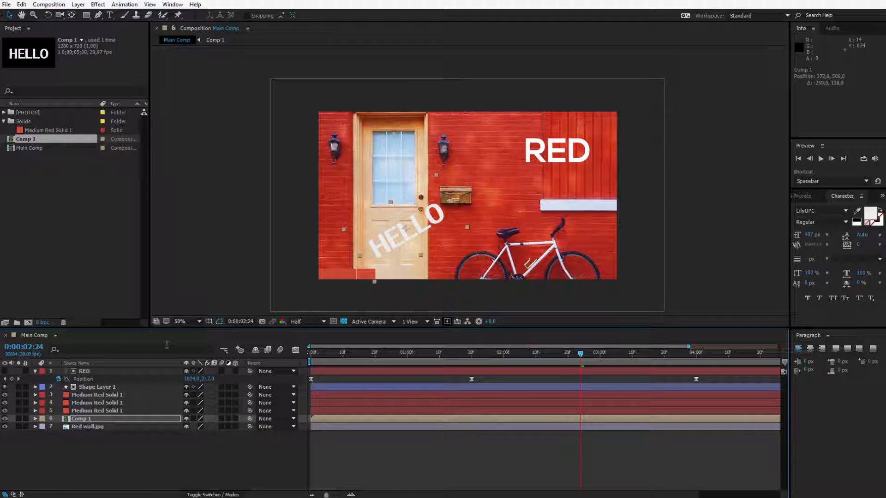
{"action": "left_click", "coordinate": [56, 336]}
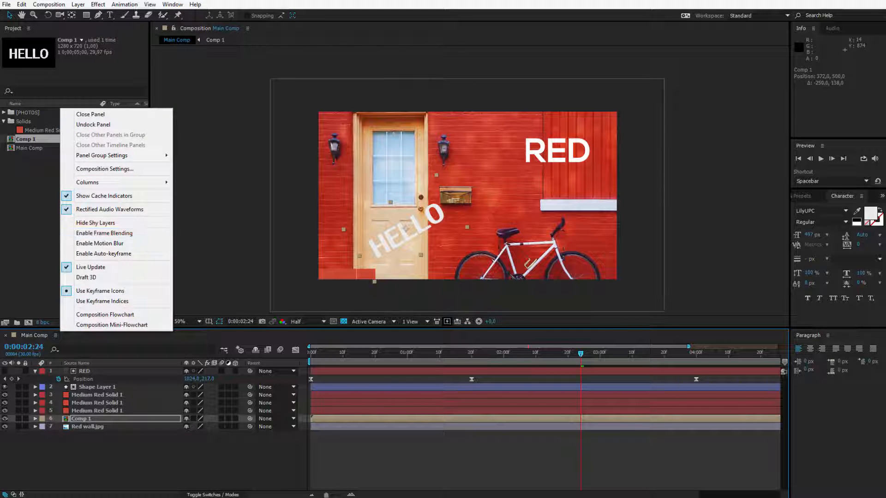
{"action": "left_click", "coordinate": [179, 497]}
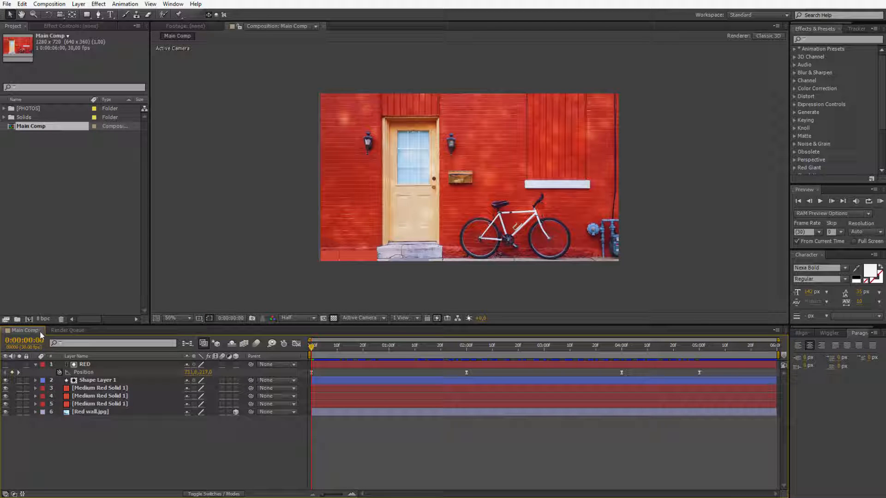
{"action": "left_click", "coordinate": [775, 330]}
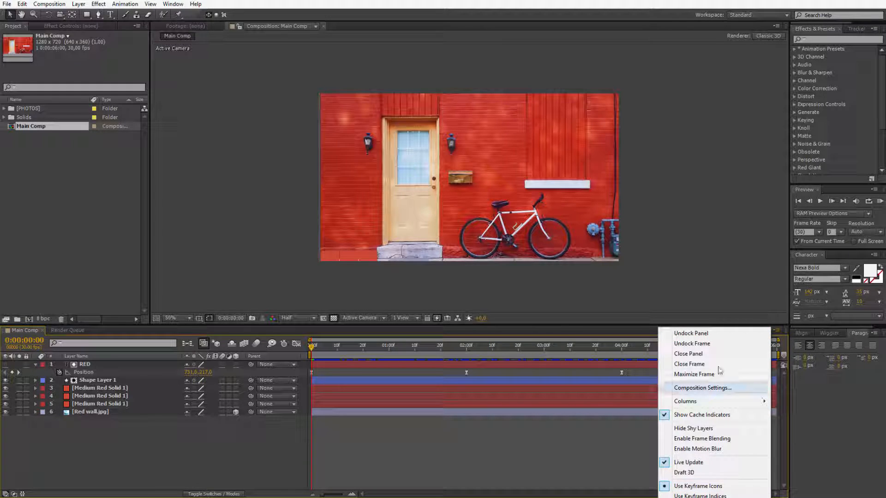
{"action": "left_click", "coordinate": [24, 335]}
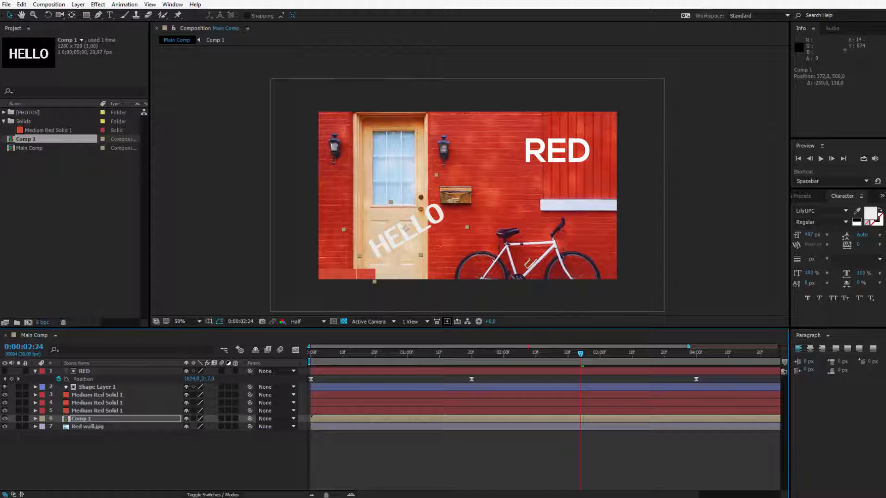
Undock the Main Comp timeline panel and dock it back across the full window width, above the Paragraph panel
{"action": "left_click", "coordinate": [56, 335]}
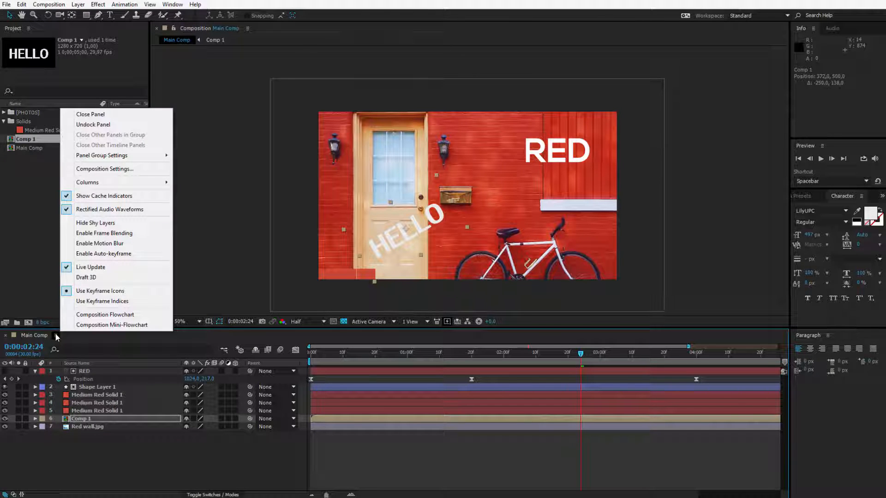
{"action": "left_click", "coordinate": [102, 124]}
{"action": "mouse_move", "coordinate": [33, 340]}
{"action": "left_mouse_down"}
{"action": "mouse_move", "coordinate": [202, 114]}
{"action": "mouse_move", "coordinate": [112, 302]}
{"action": "mouse_move", "coordinate": [340, 134]}
{"action": "mouse_move", "coordinate": [104, 183]}
{"action": "mouse_move", "coordinate": [29, 353]}
{"action": "left_mouse_up"}
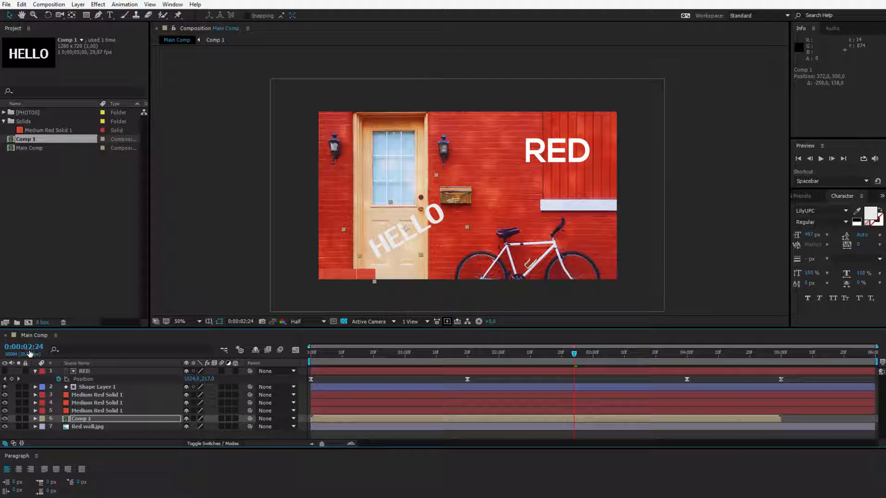